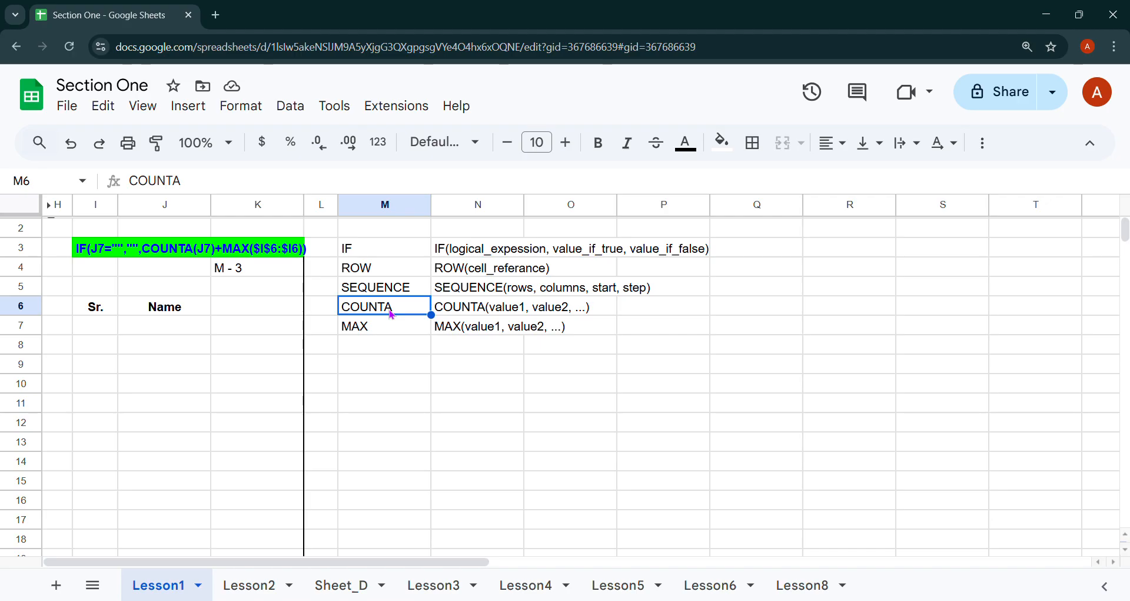
Clear a stray character from cell M10 and enter 7 there.
click(386, 330)
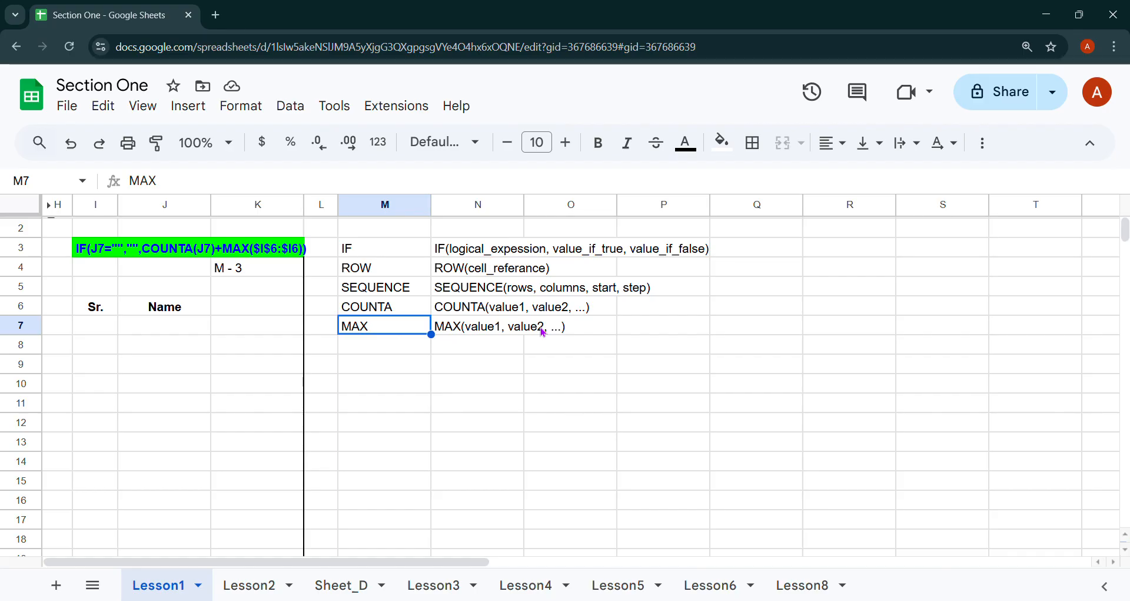
click(419, 389)
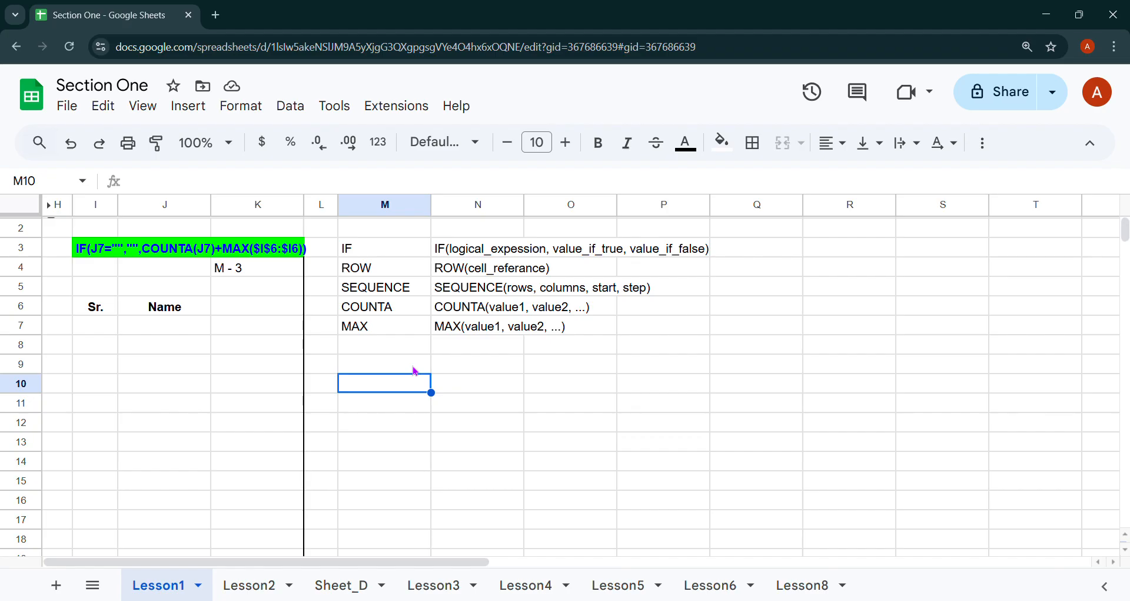
text(?)
click(471, 390)
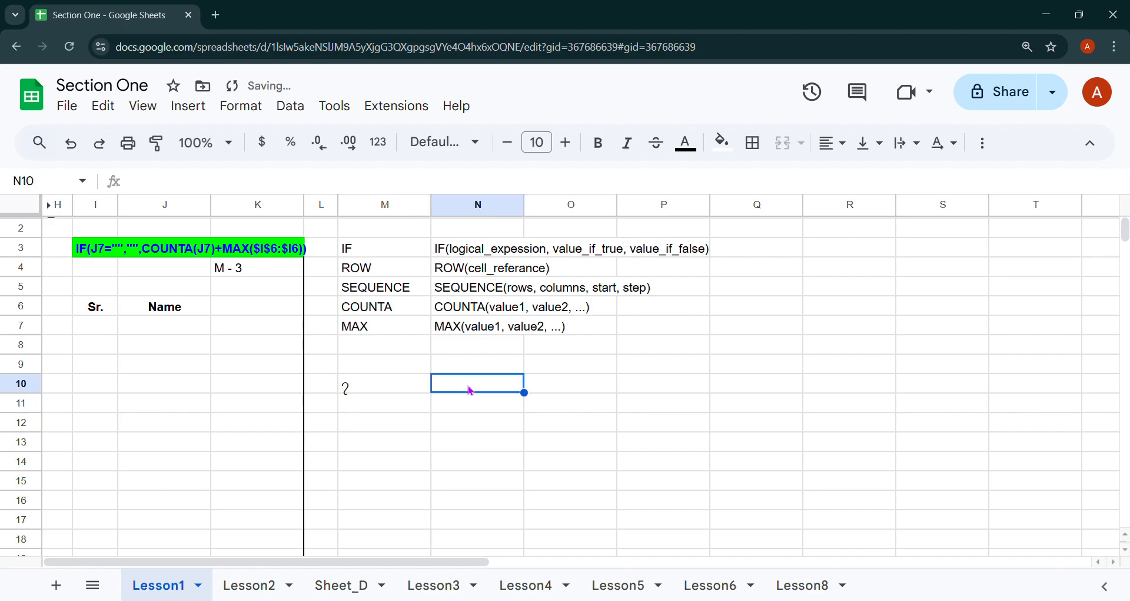
key(Left)
key(Delete)
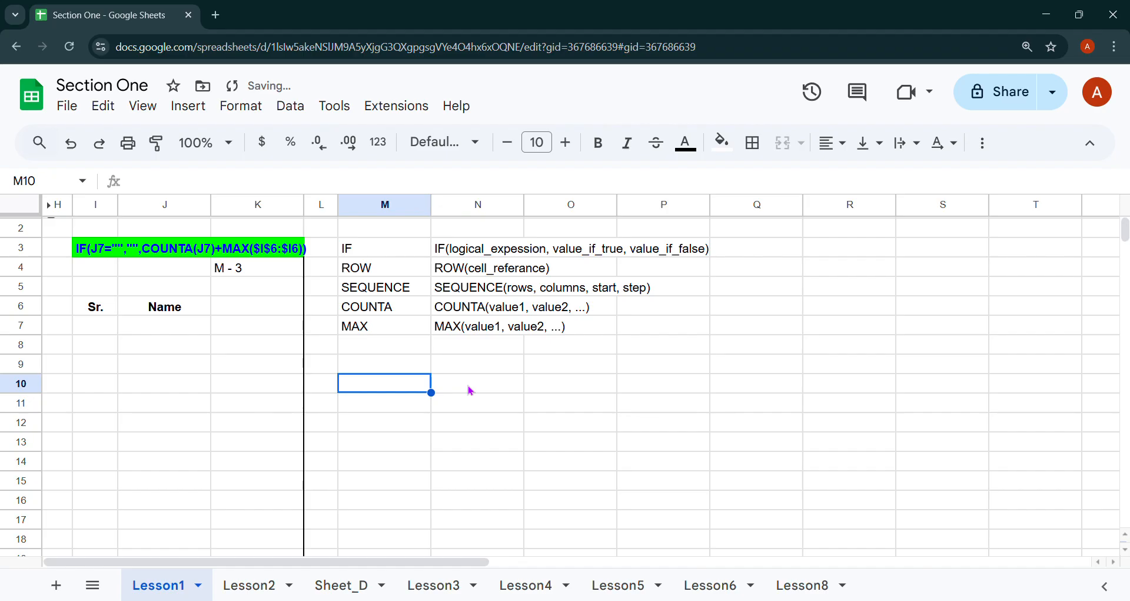
text(7)
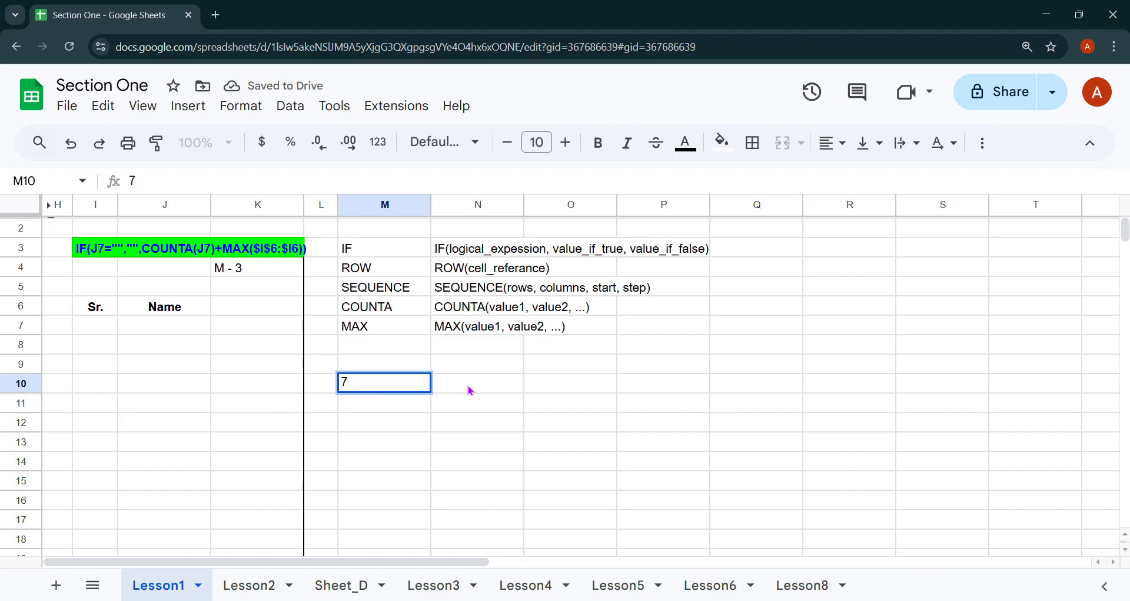
click(471, 390)
Enter 9 in N10 and 11 in O10, correcting a mistyped 4.
text(9)
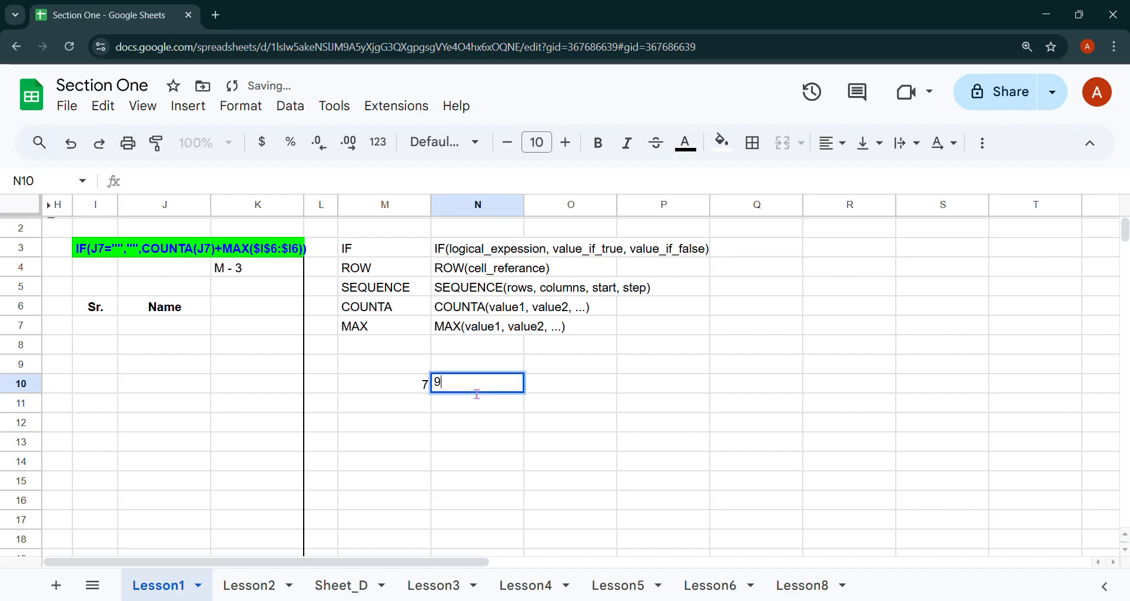
click(556, 389)
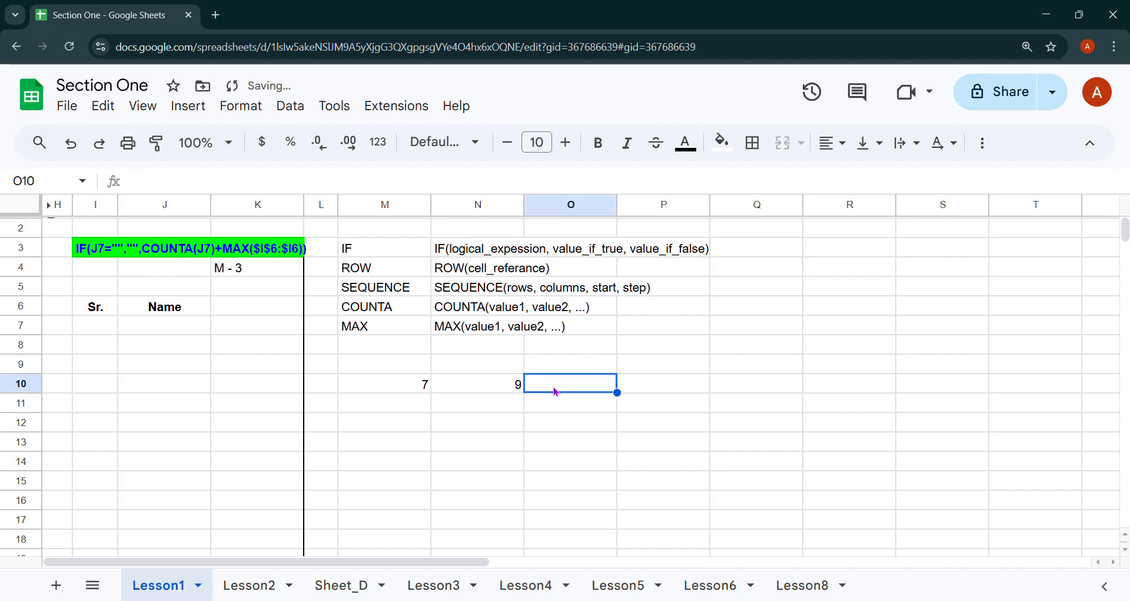
text(4)
key(BackSpace)
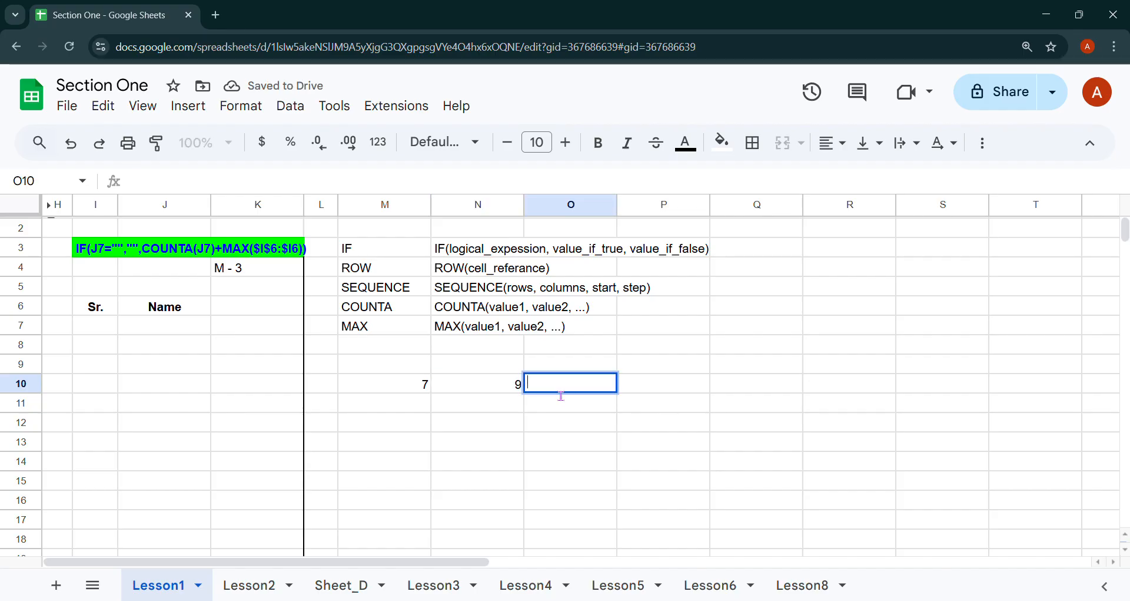
text(11)
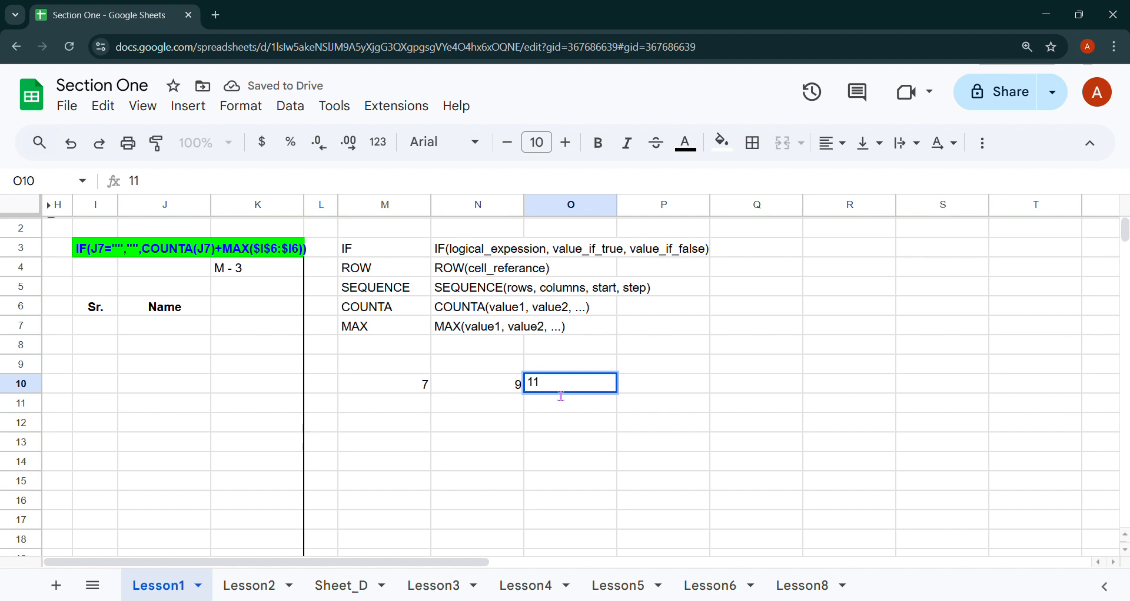
click(398, 407)
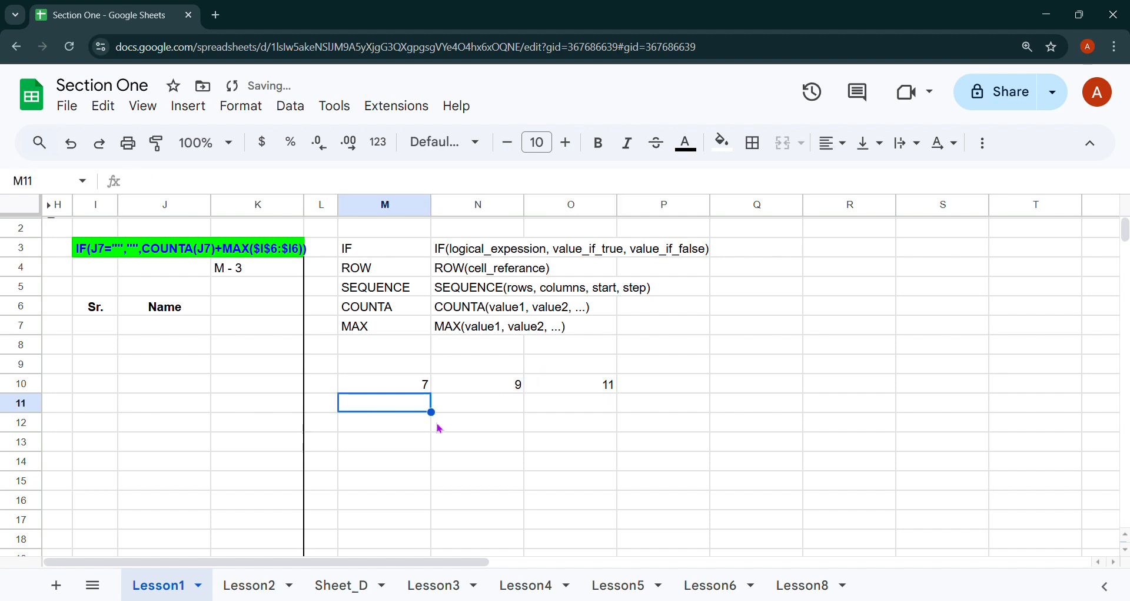
Enter =MAX(M10:O10) in cell M11.
text(=M)
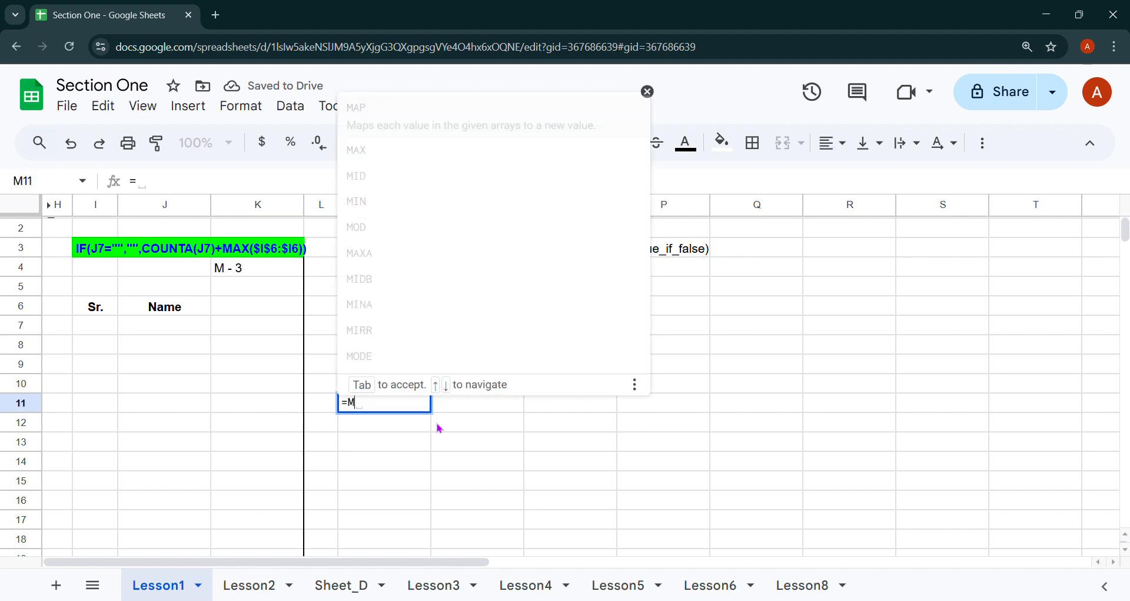
text(AX()
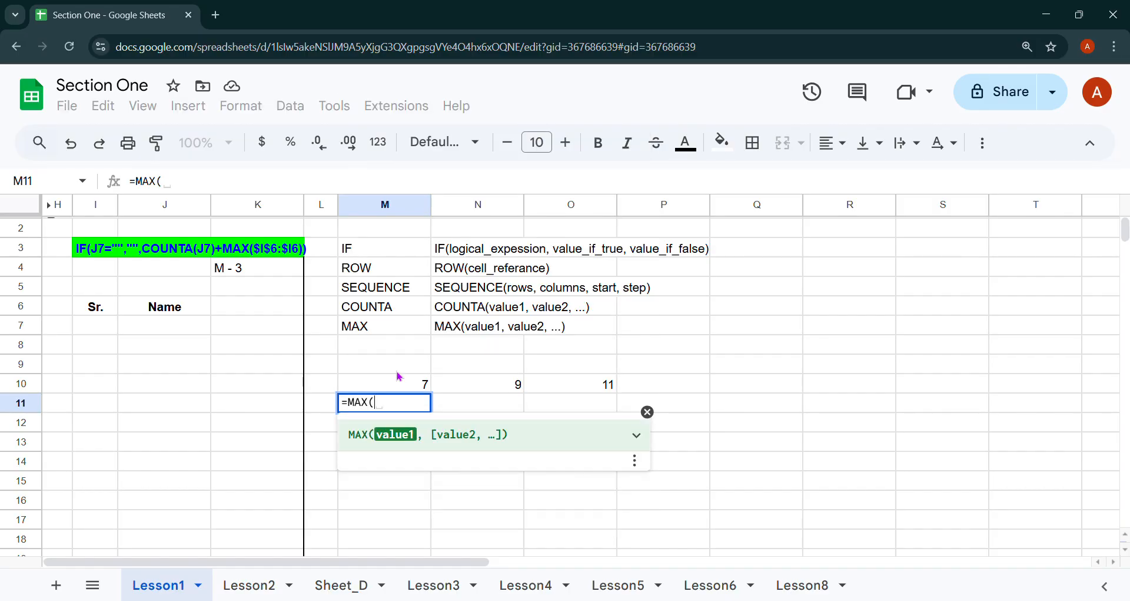
drag(399, 377, 574, 386)
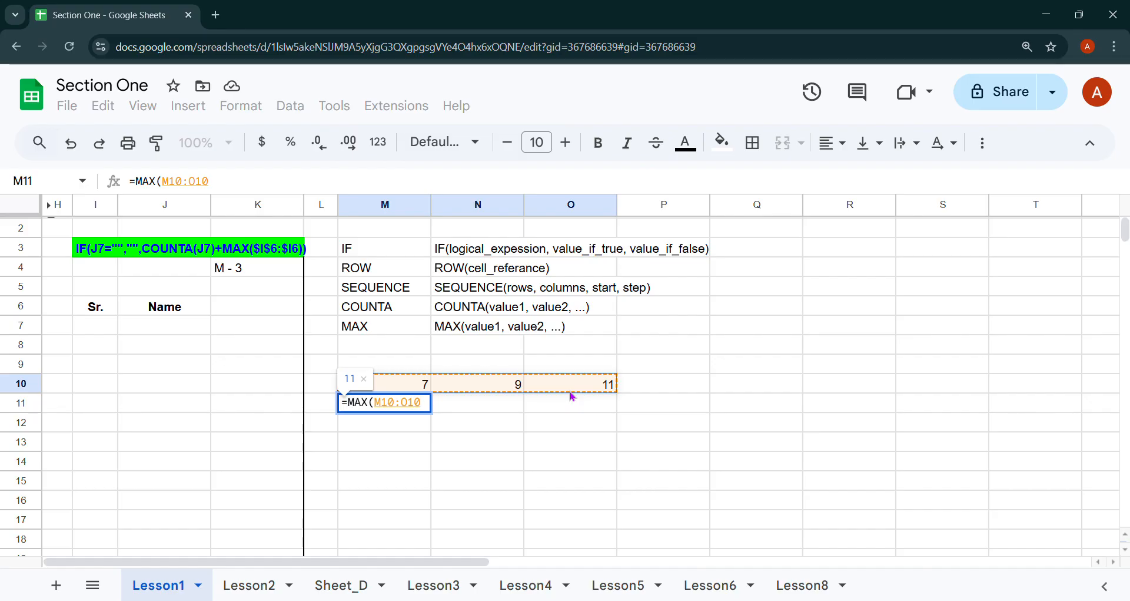
key(Return)
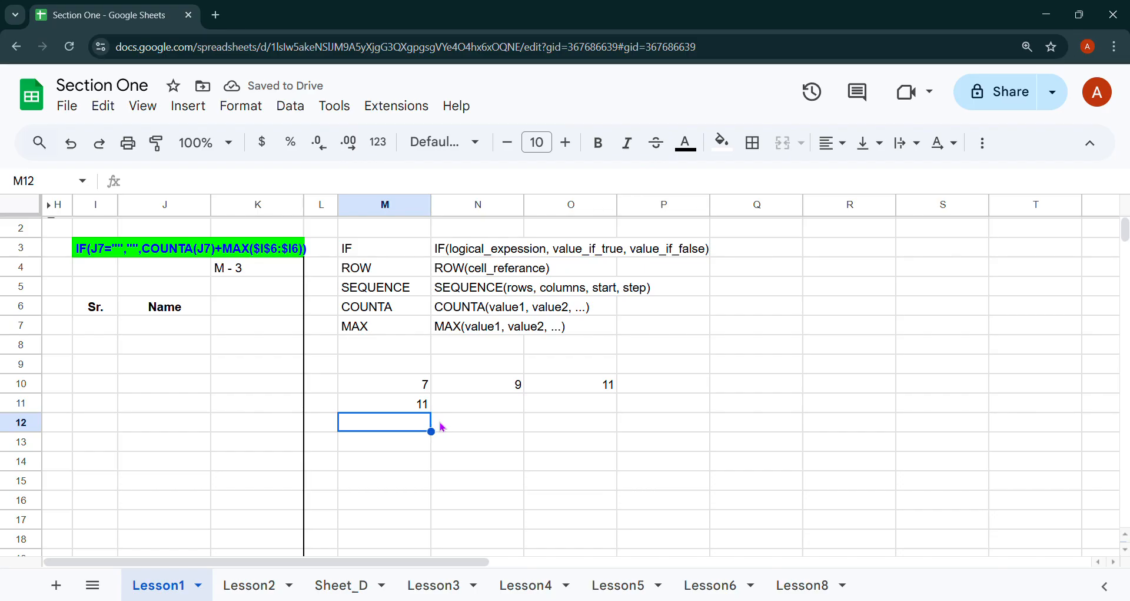
Change M10 from 7 to 17 via the formula bar so M11 shows 17.
click(423, 383)
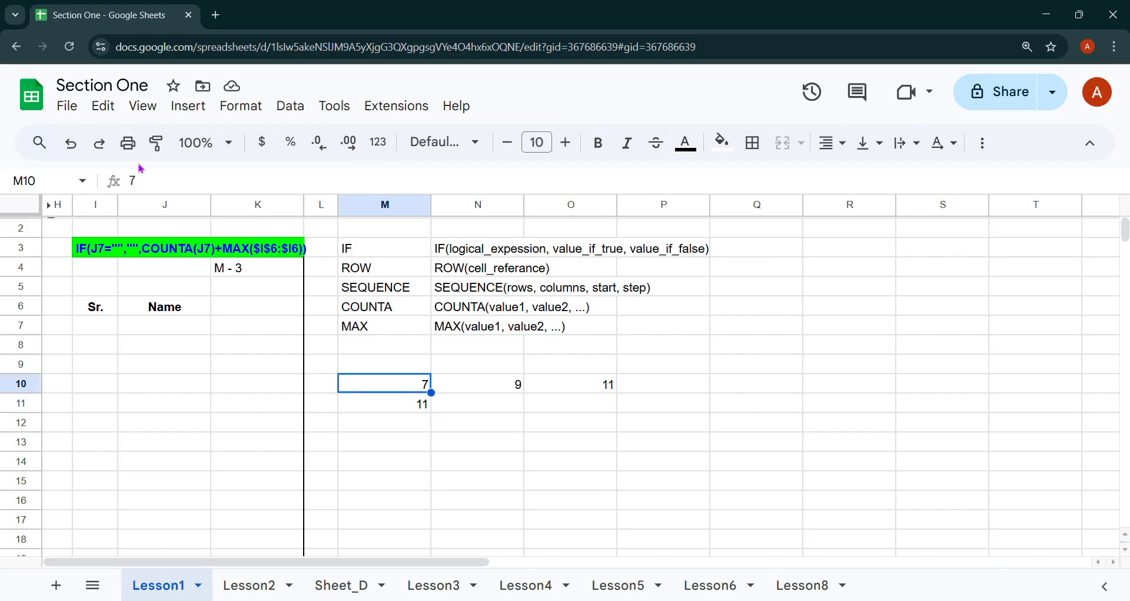
click(132, 180)
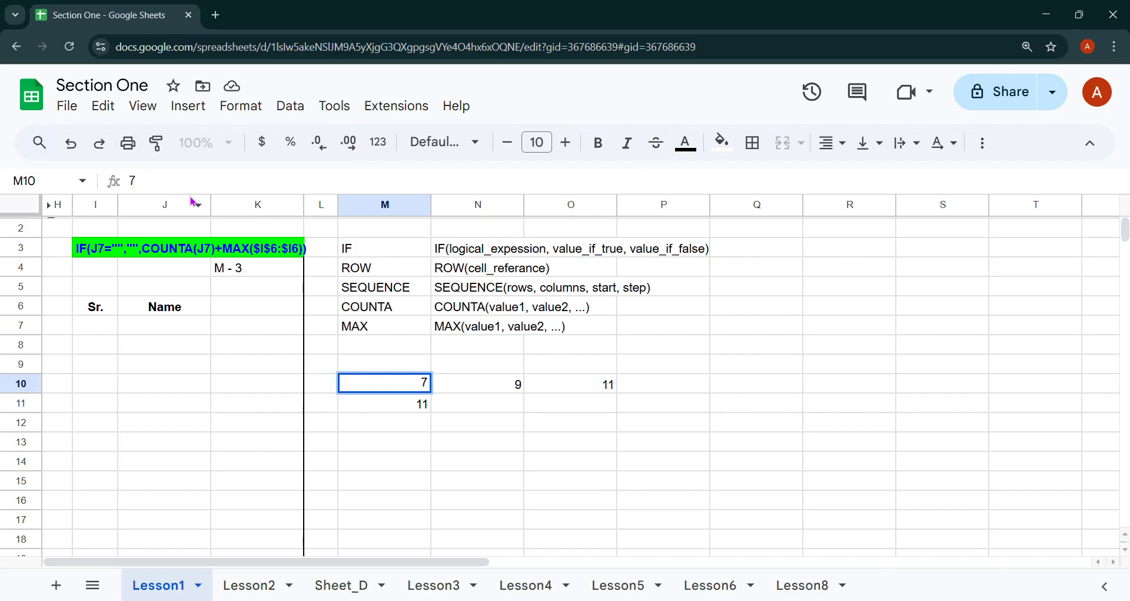
text(1)
key(Return)
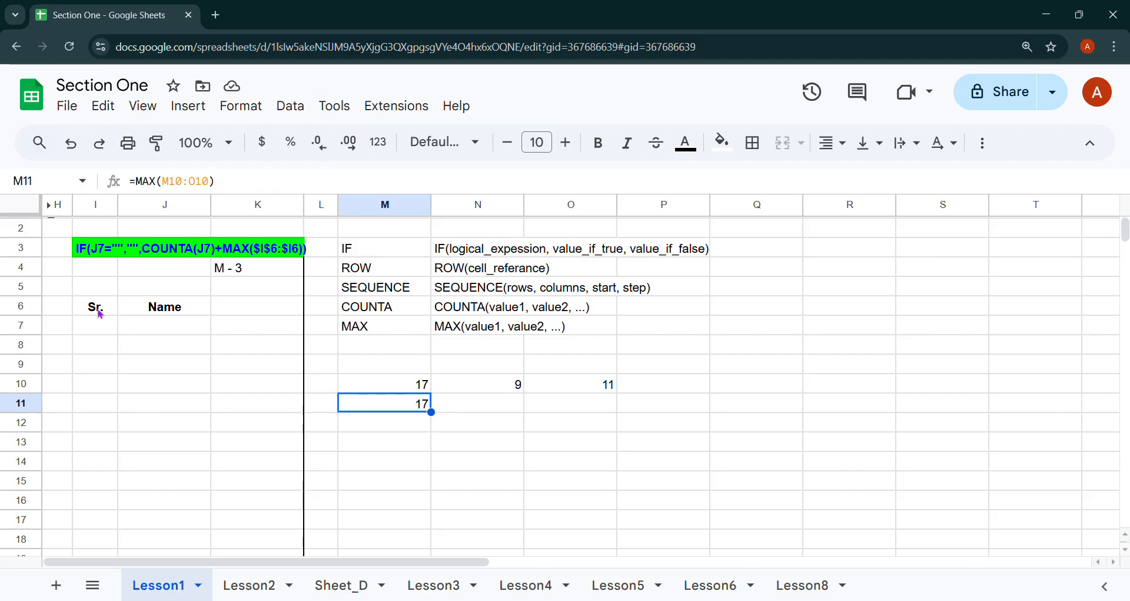
Start I7's formula as =IF(J7="","", returning empty text when the Name cell J7 is blank.
click(104, 330)
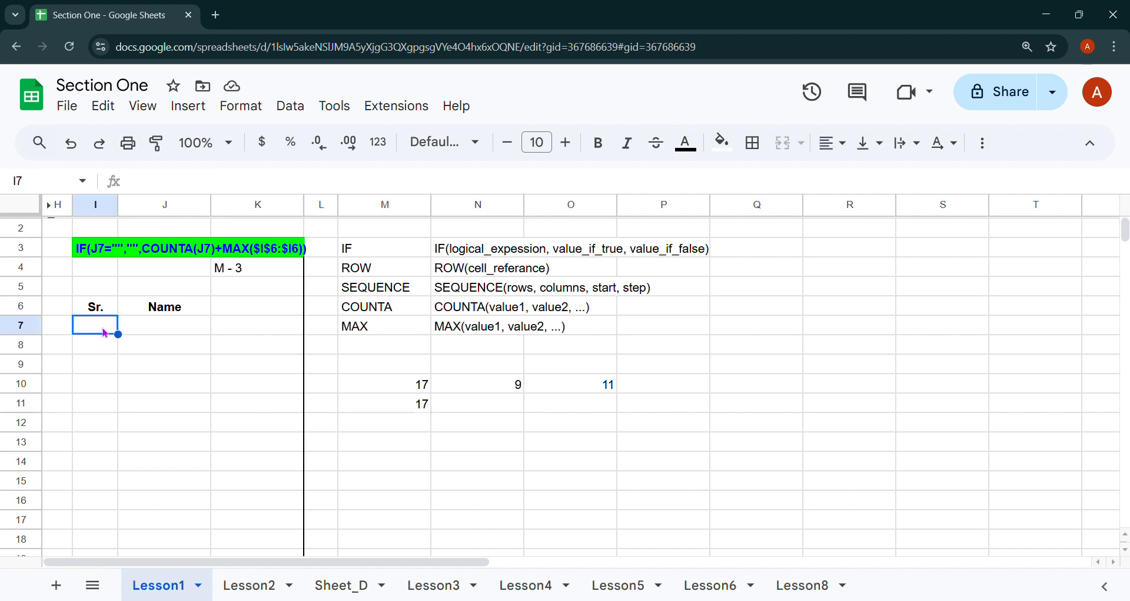
text(=)
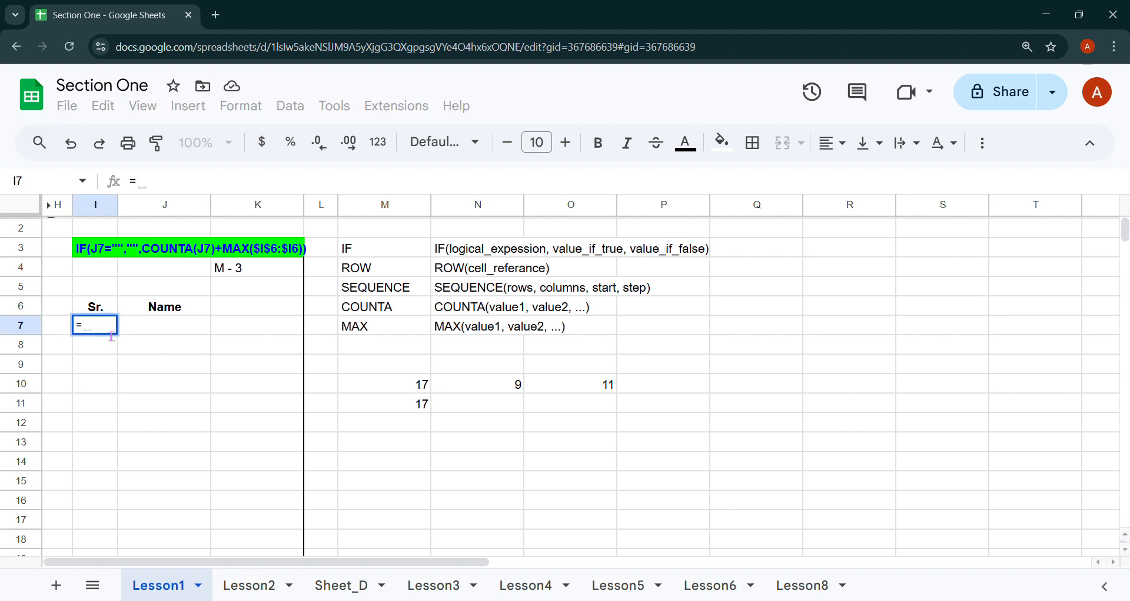
text(IF()
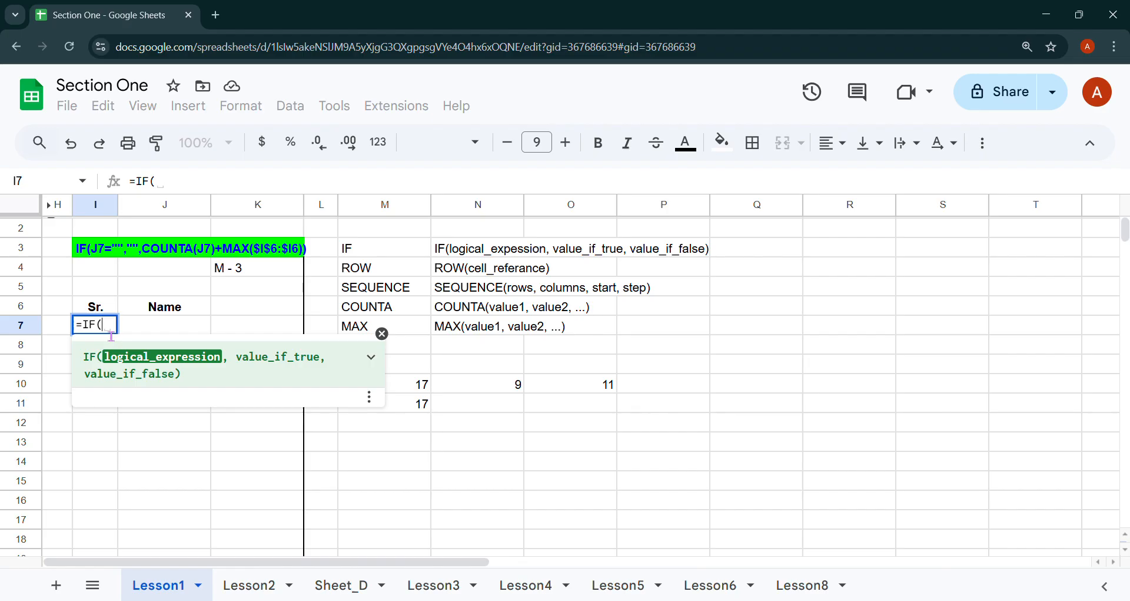
click(158, 331)
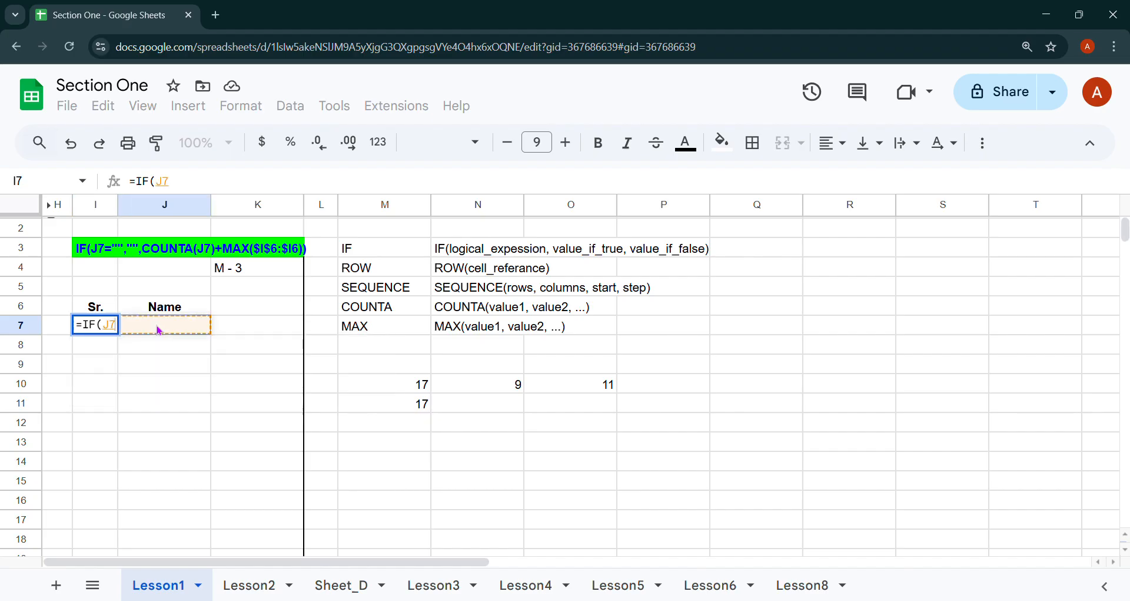
text(=)
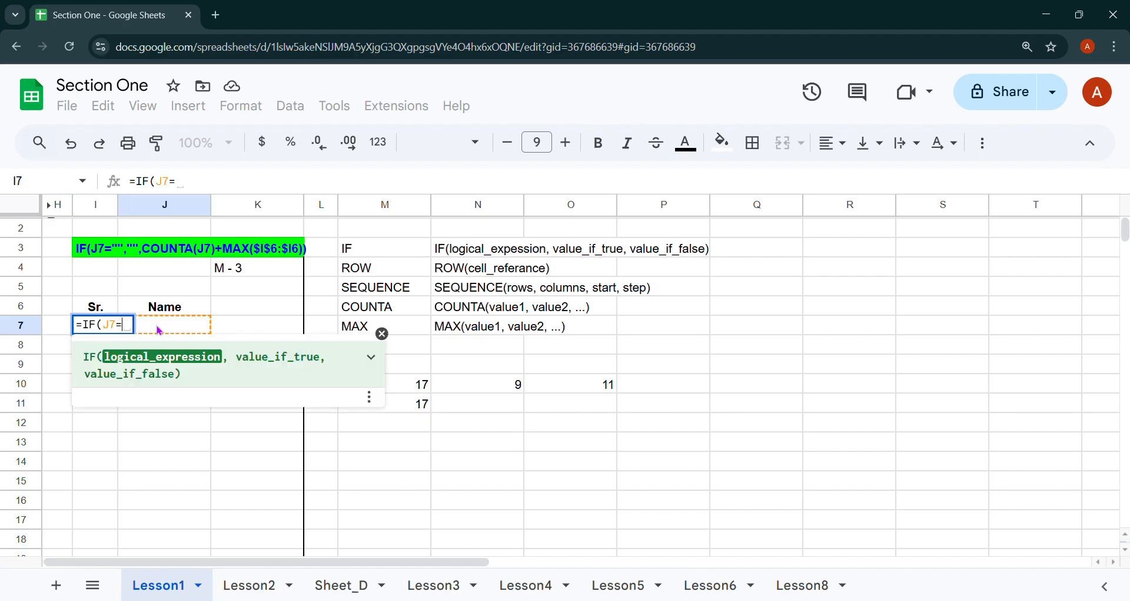
text("",)
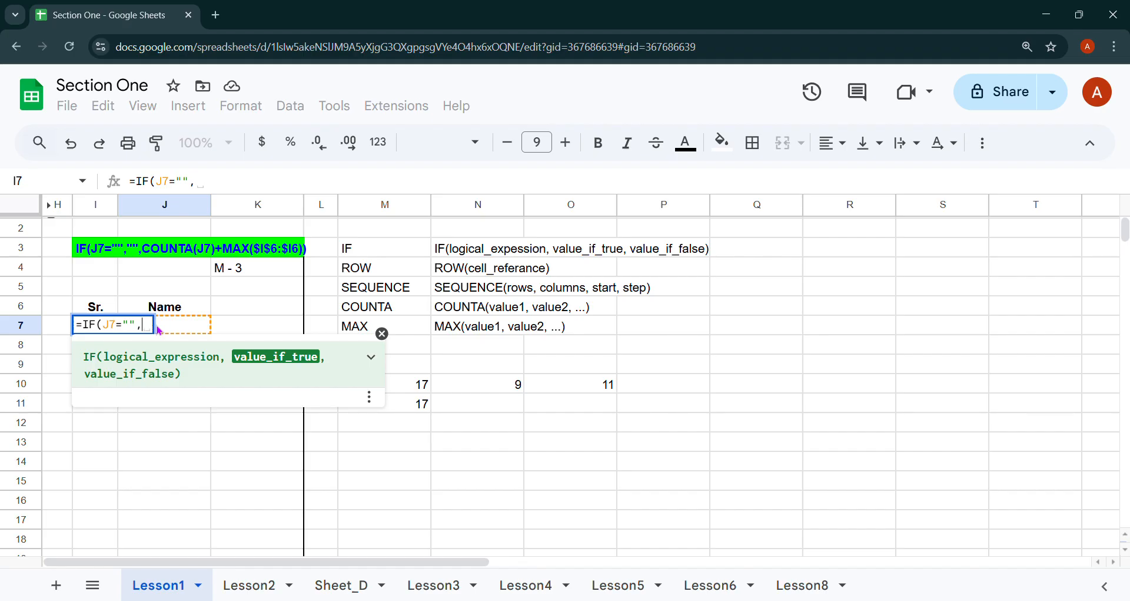
text("",)
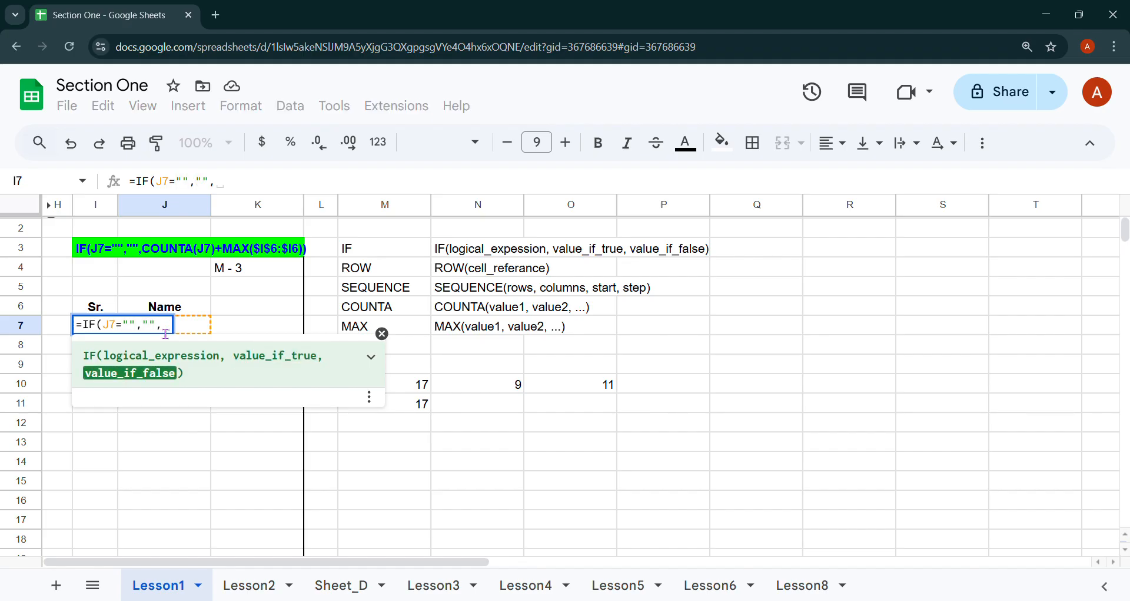
key(BackSpace)
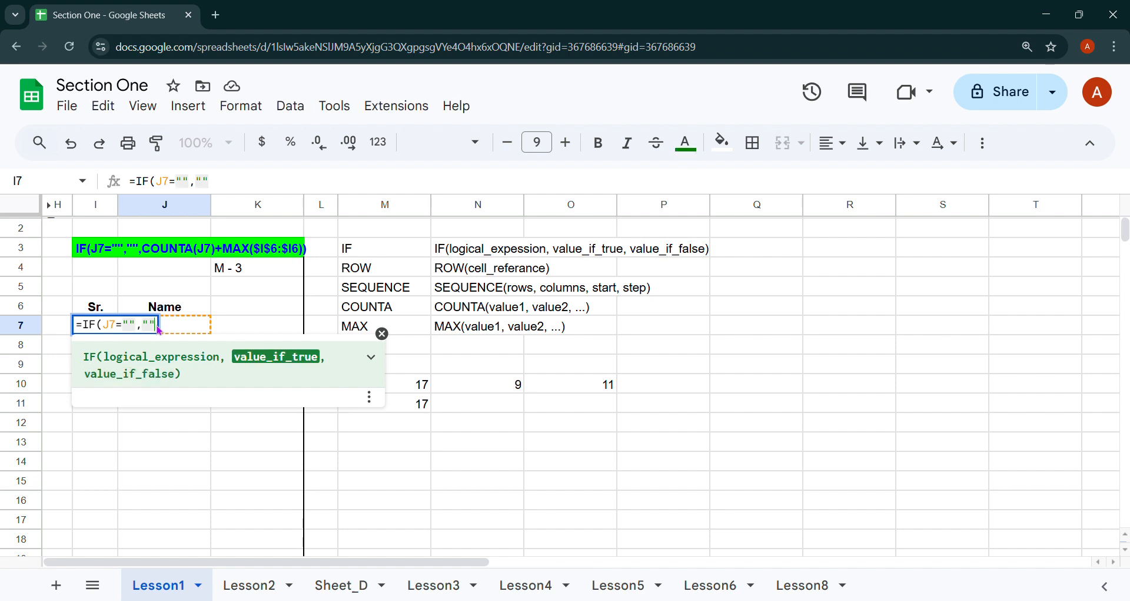
text(,)
key(BackSpace)
text(,)
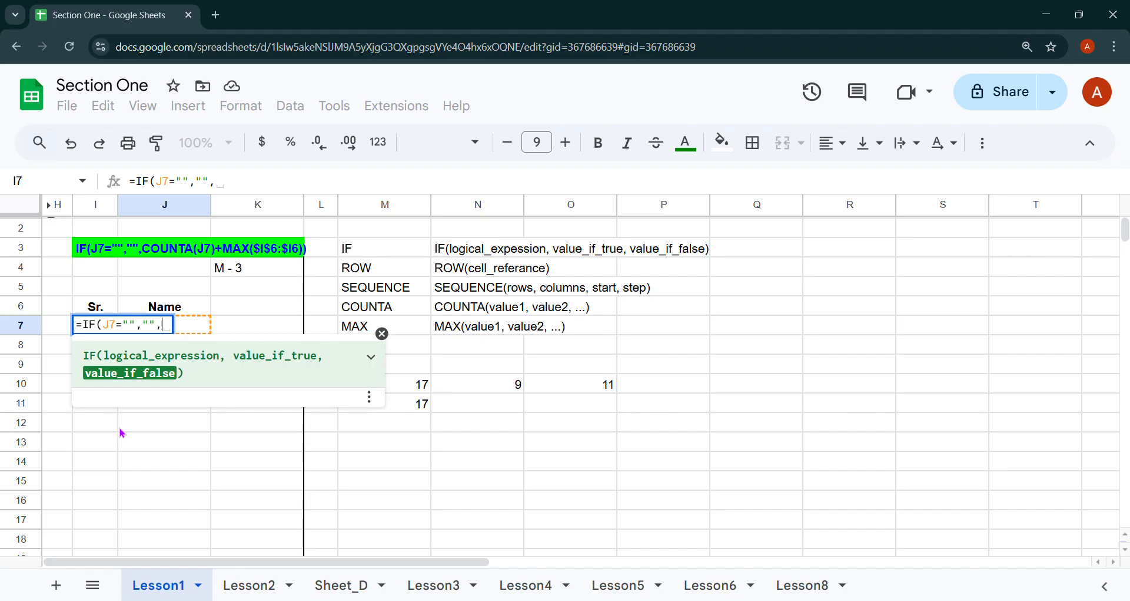
Add COUNTA(J7)+ as the false branch in I7, correcting J6 to J7, and begin MAX(I6.
text(C)
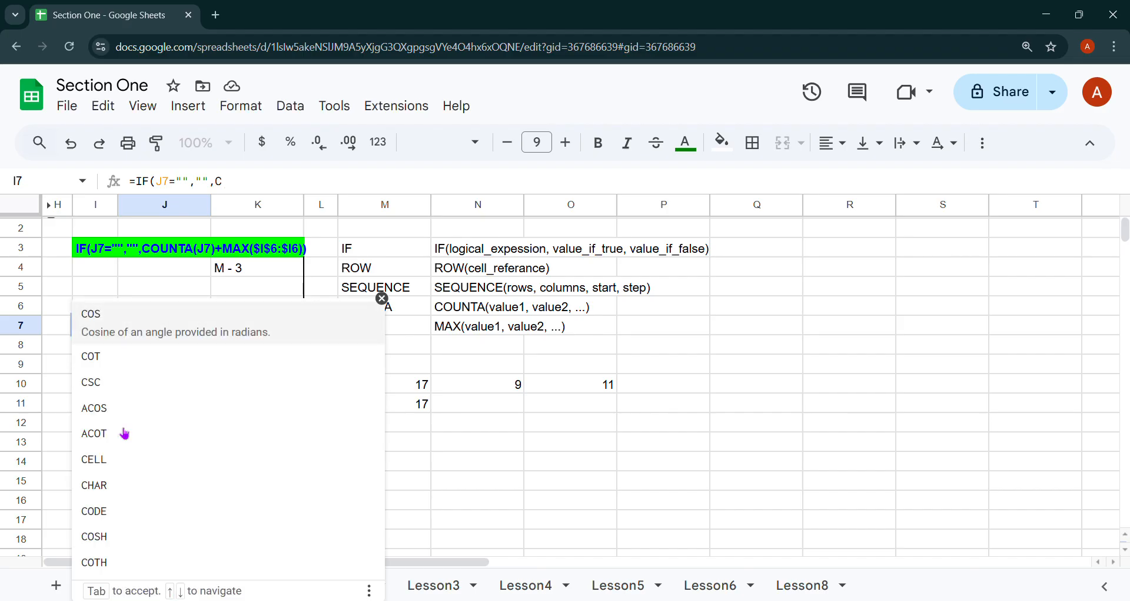
text(OUNTA)
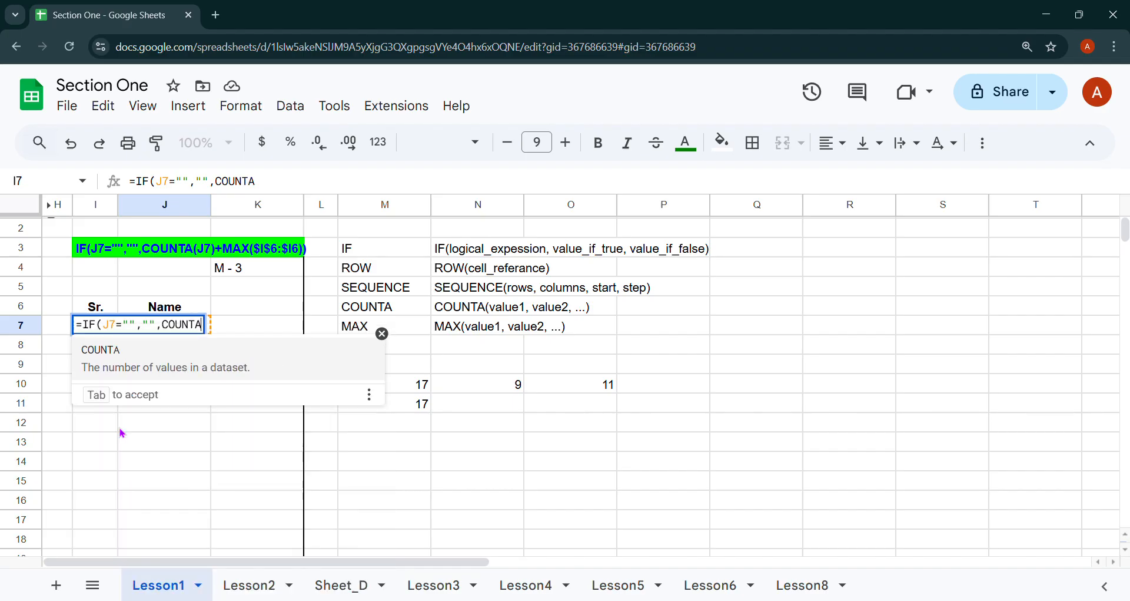
text(()
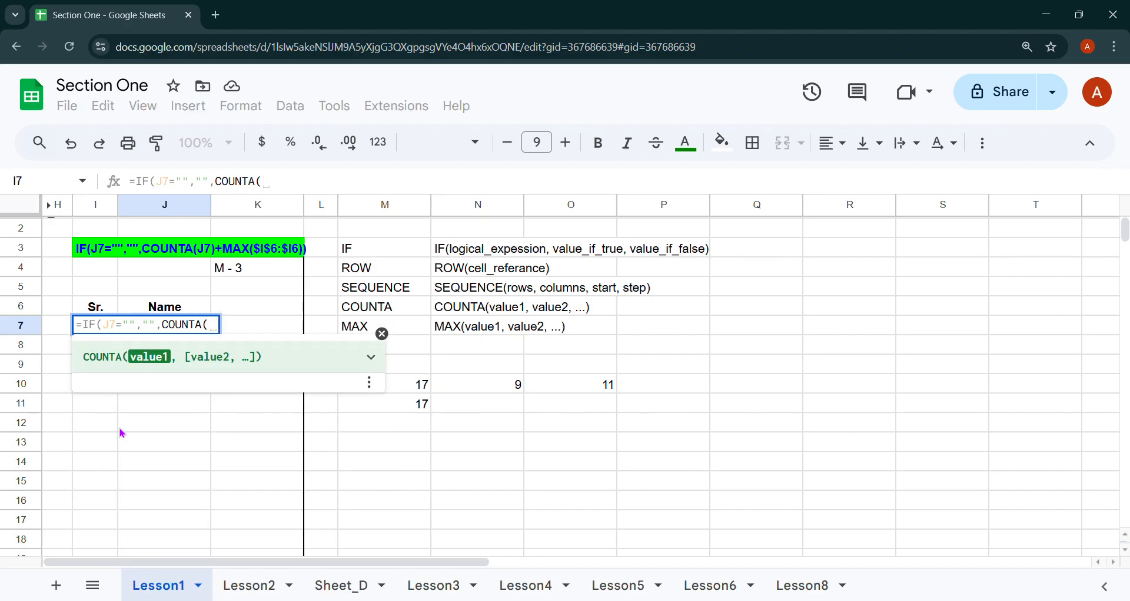
text(J6)
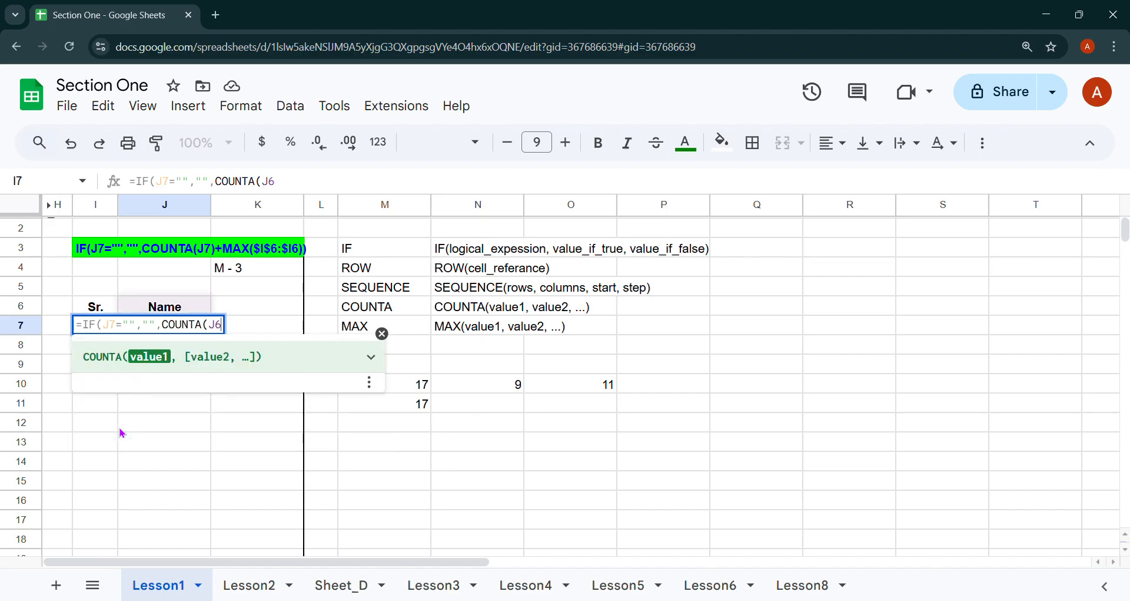
text())
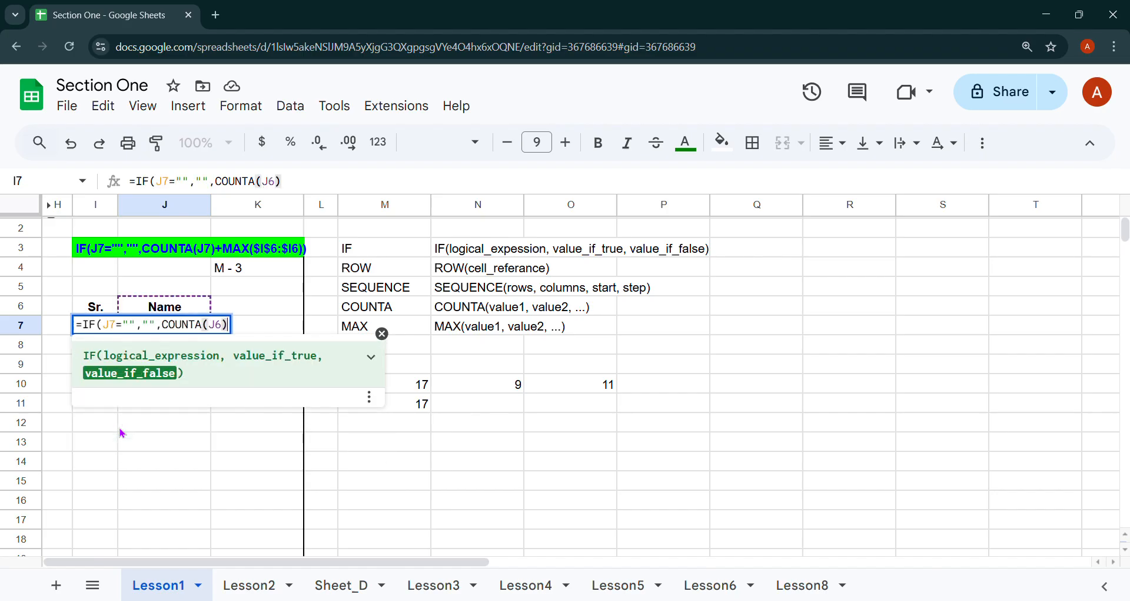
key(BackSpace)
key(BackSpace)
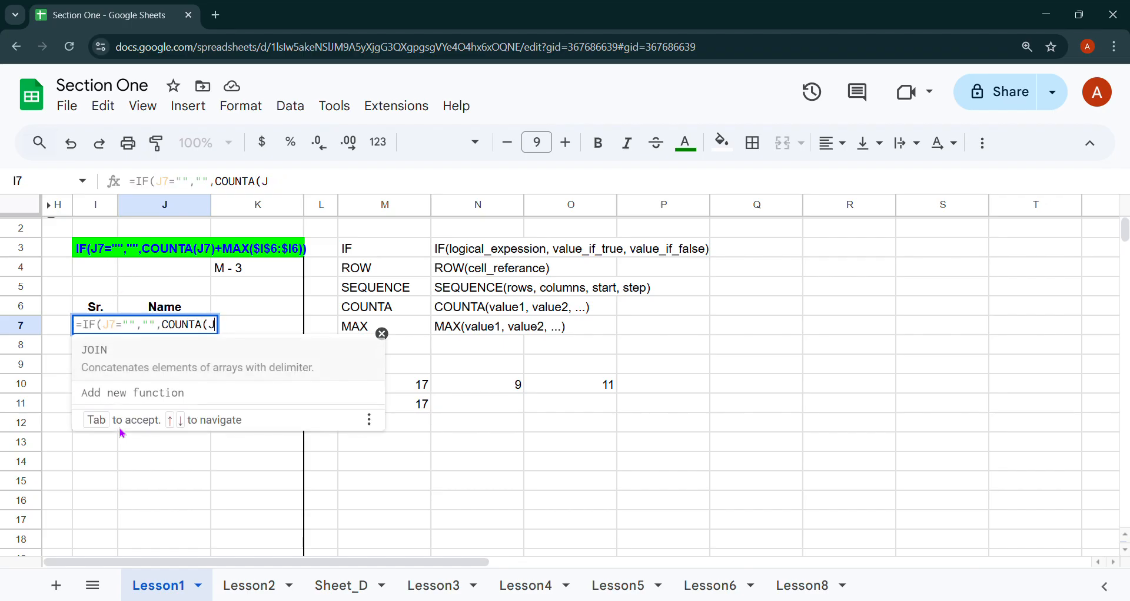
text(7))
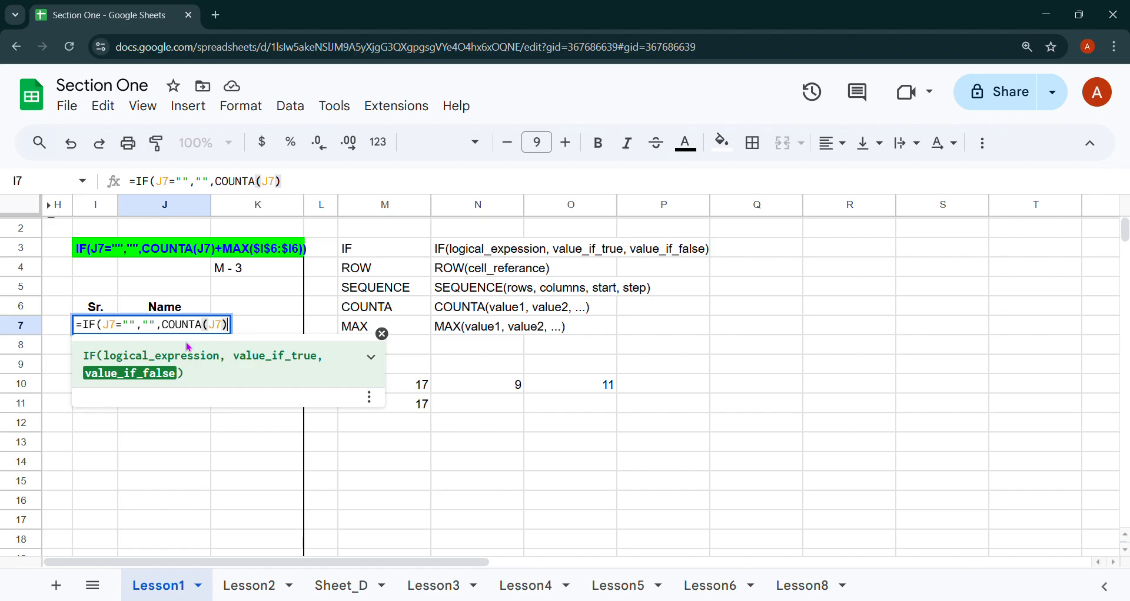
text(+)
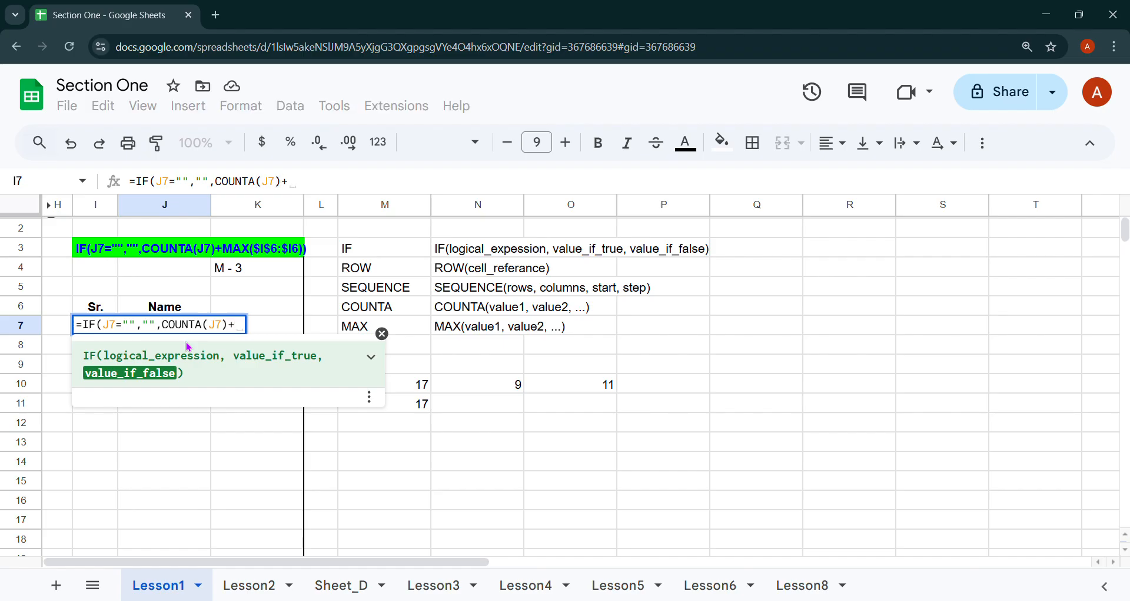
text(MAX)
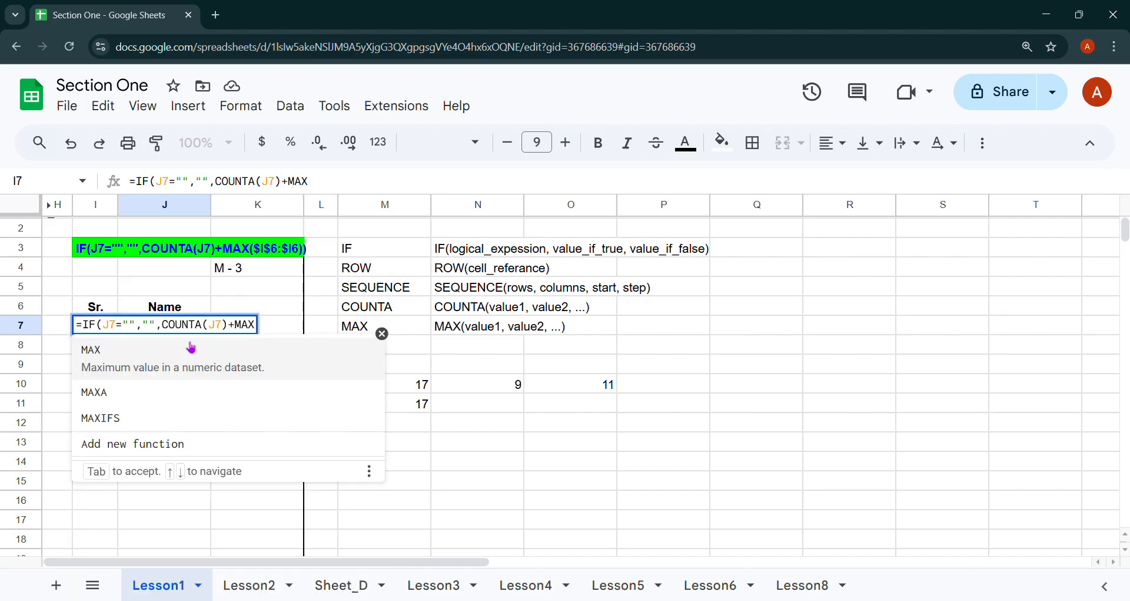
text(()
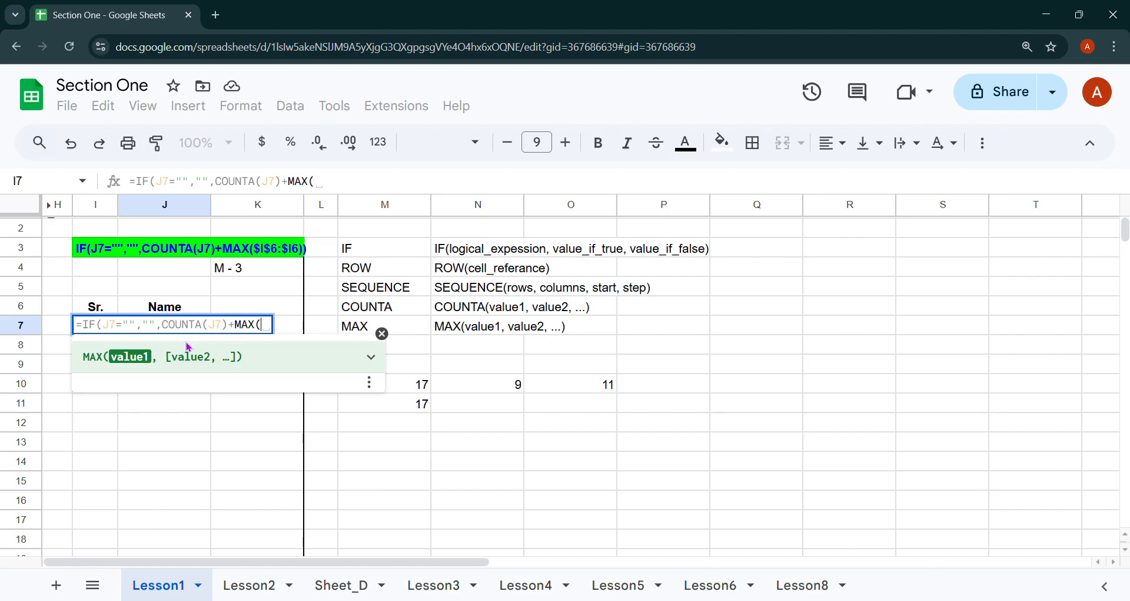
text(I)
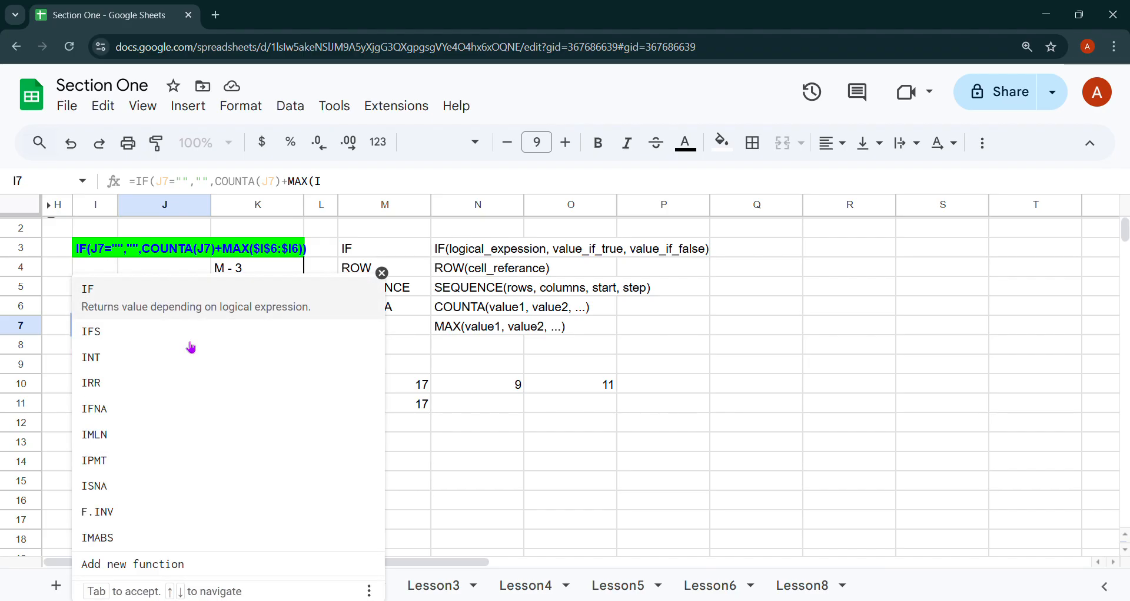
text(6)
Complete and commit =IF(J7="","",COUNTA(J7)+MAX($I$6:$I6)) in I7, making I6 absolute with F4.
key(F4)
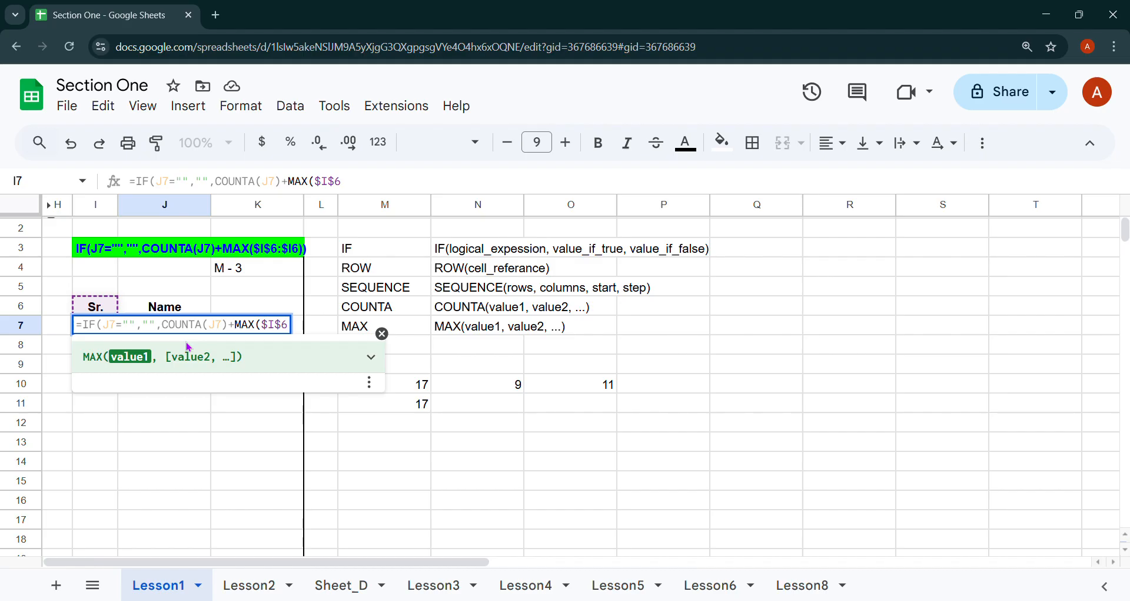
text(:)
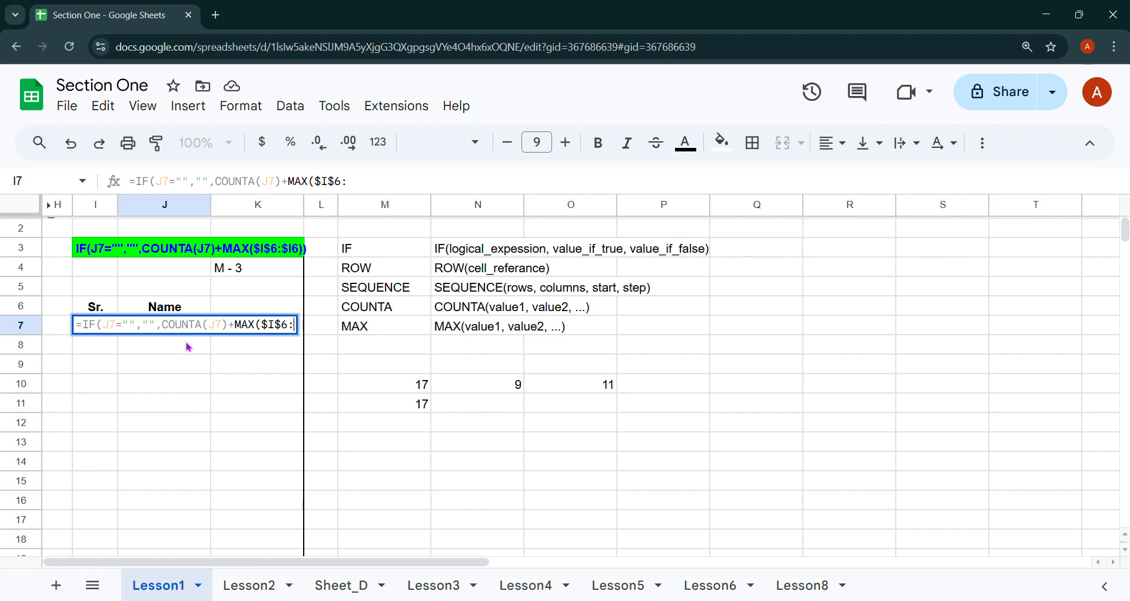
text($I)
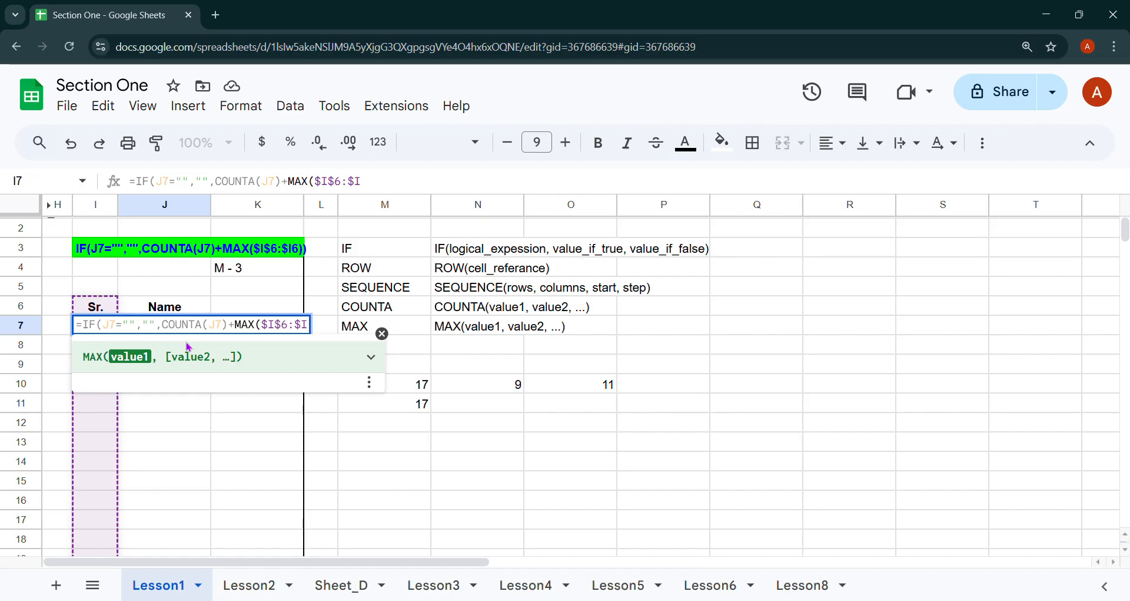
text(6))
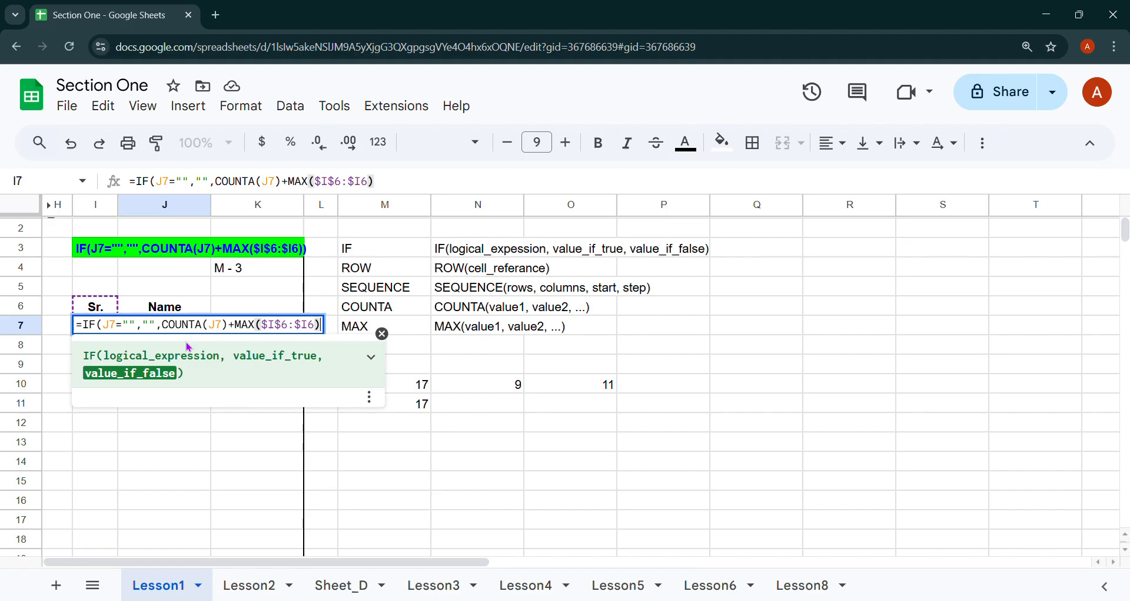
text())
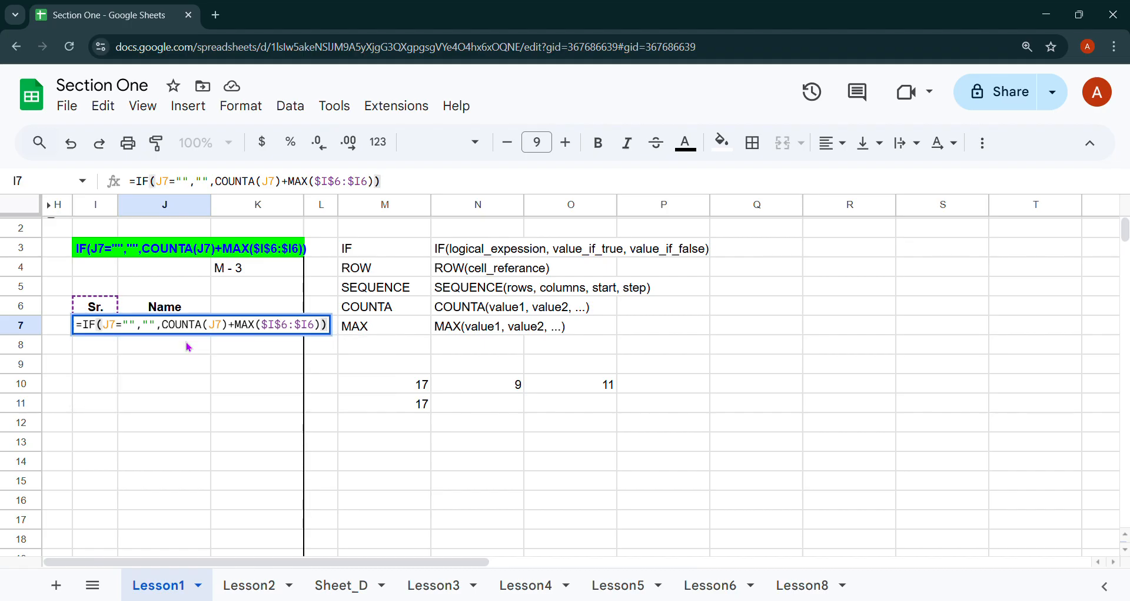
key(Return)
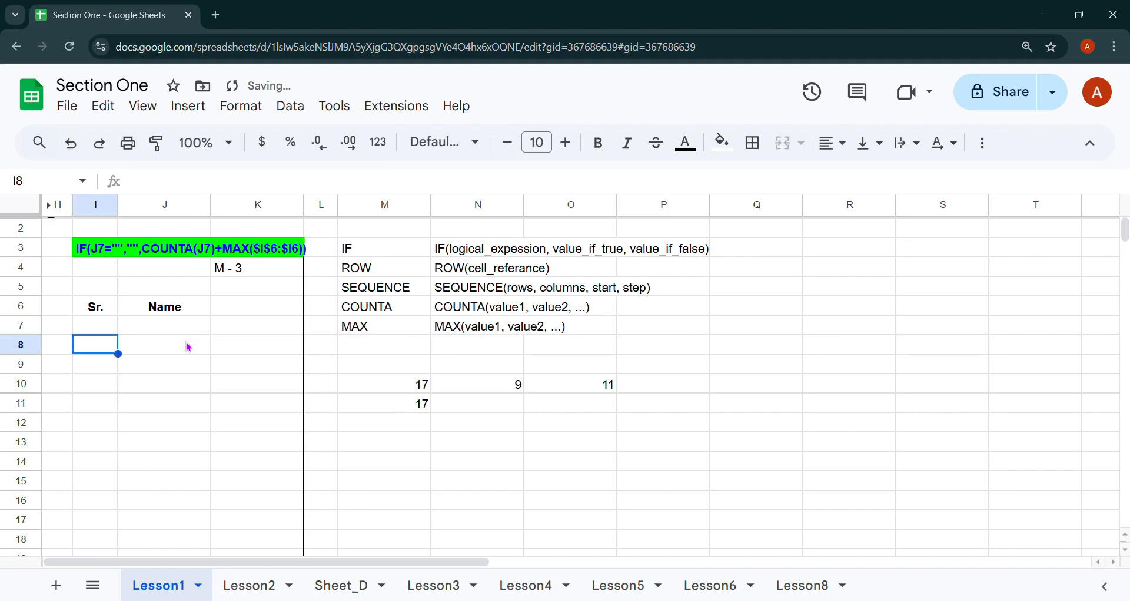
Enter a test name in J7 so I7 shows serial number 1.
click(143, 328)
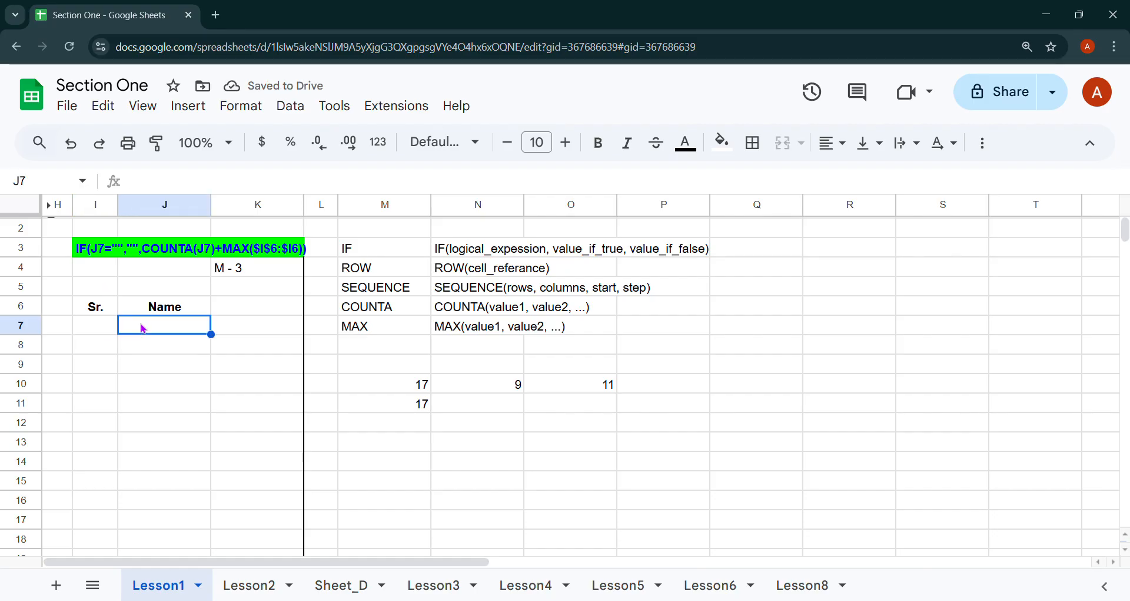
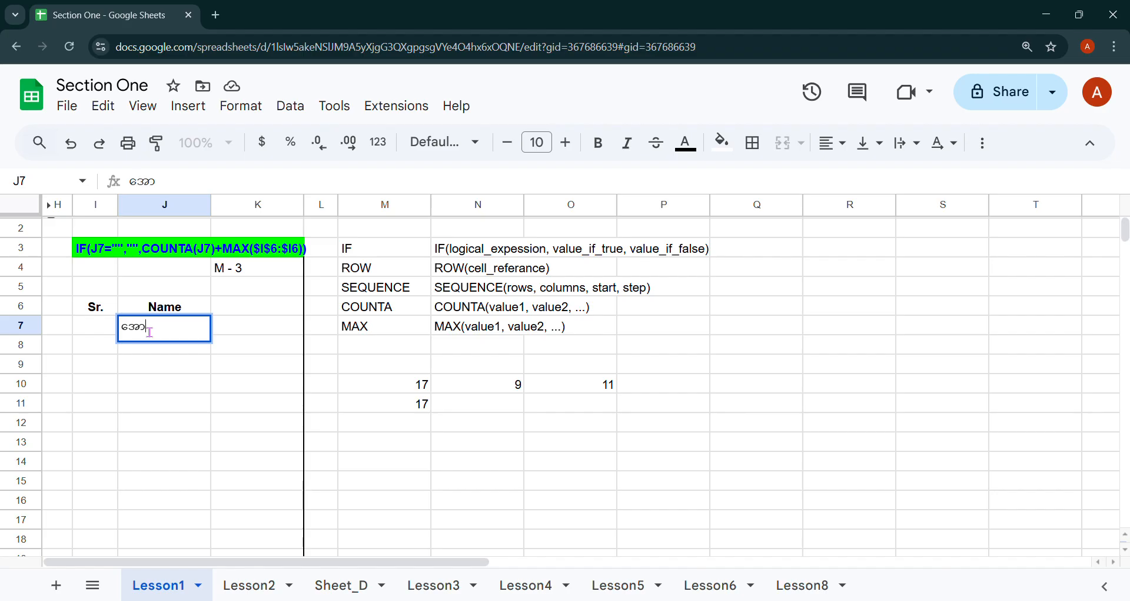
key(Return)
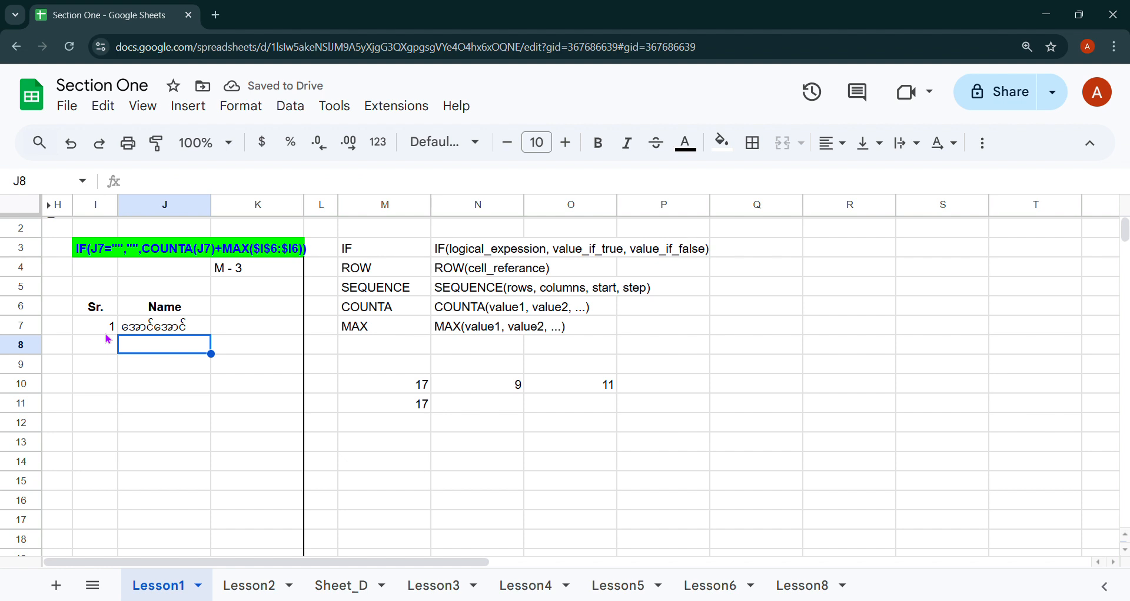
Fill the Sr. formula from I7 down to I15 and type a second name in J8.
click(107, 334)
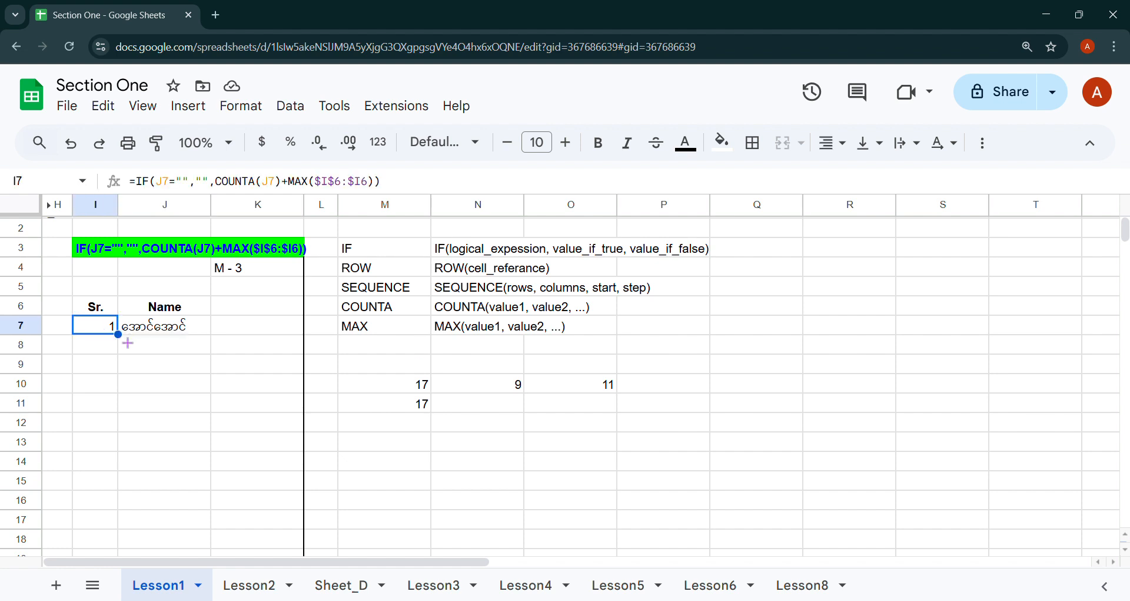
drag(121, 338, 113, 487)
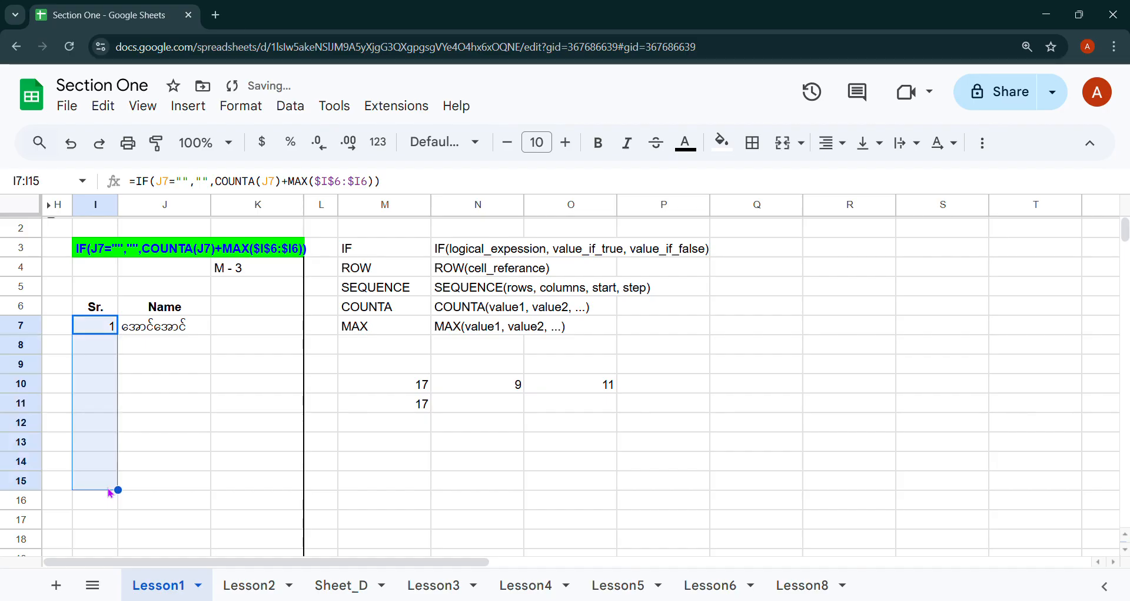
click(147, 354)
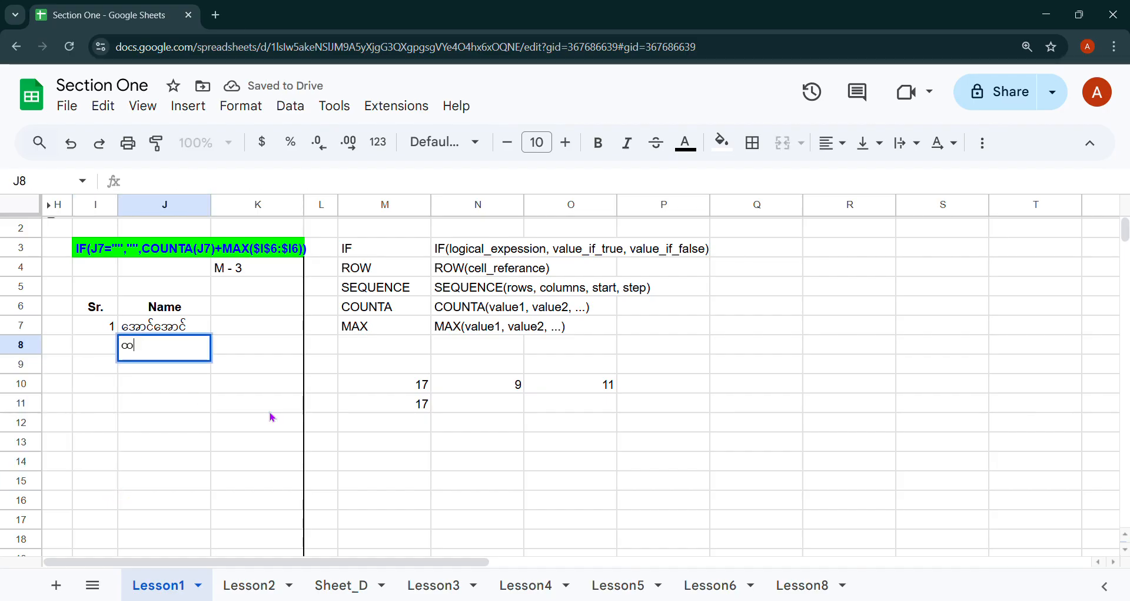
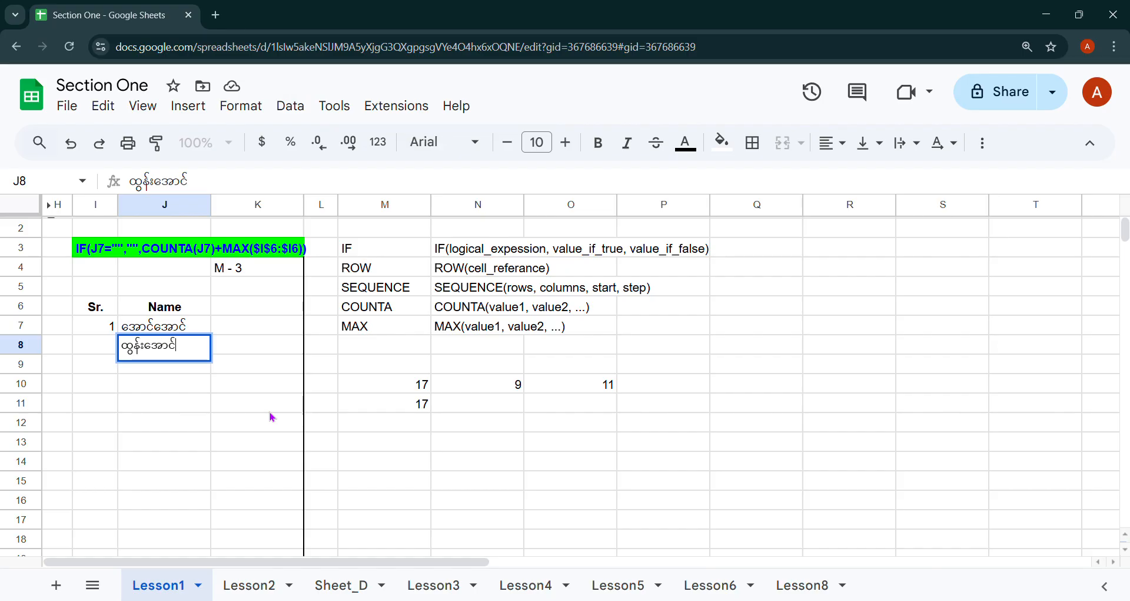
Commit the J8 name and add names in J9, J10 and J11, numbered 2 to 5.
key(Return)
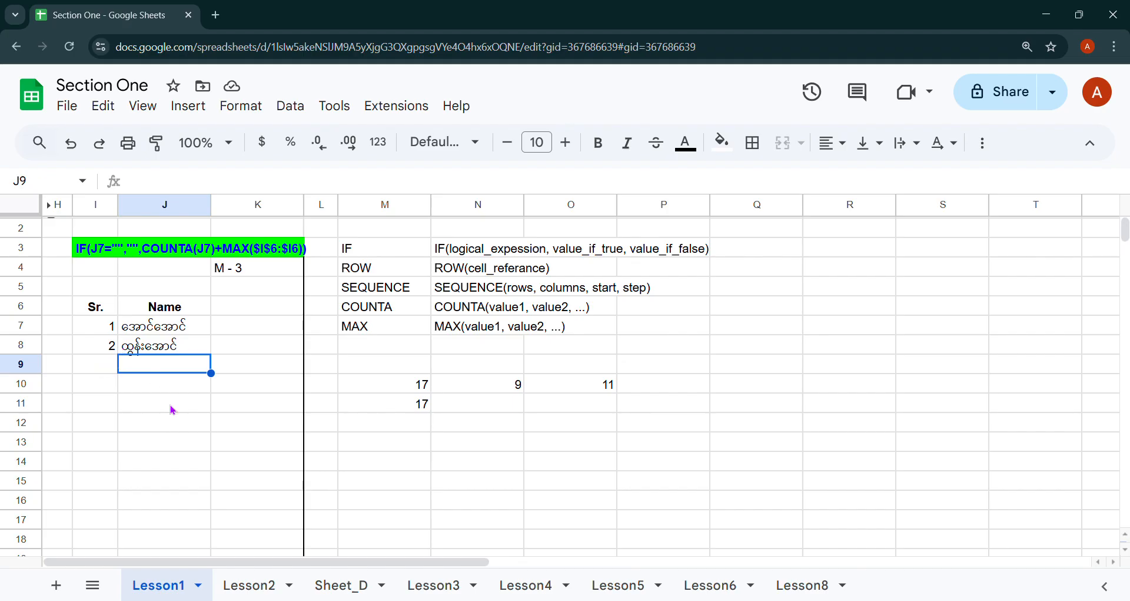
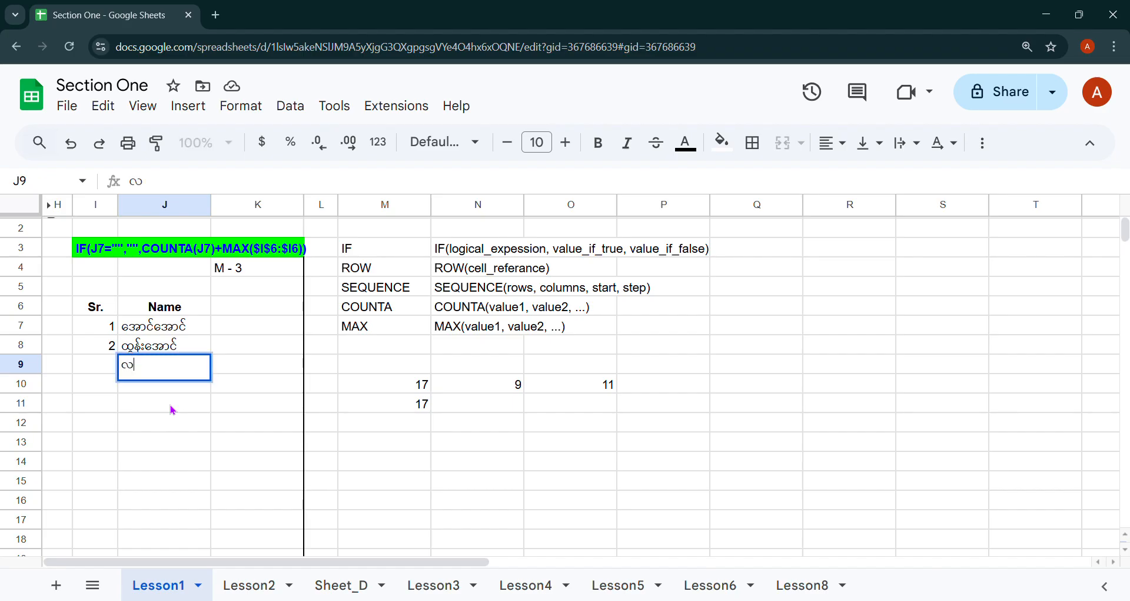
key(Return)
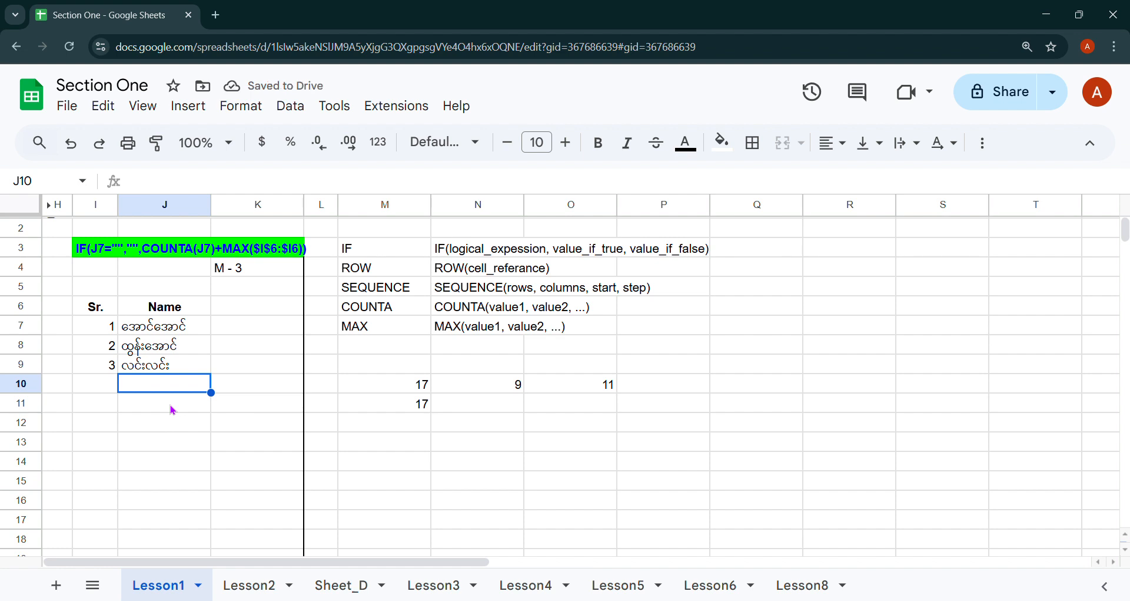
text(ထွန)
key(BackSpace)
key(BackSpace)
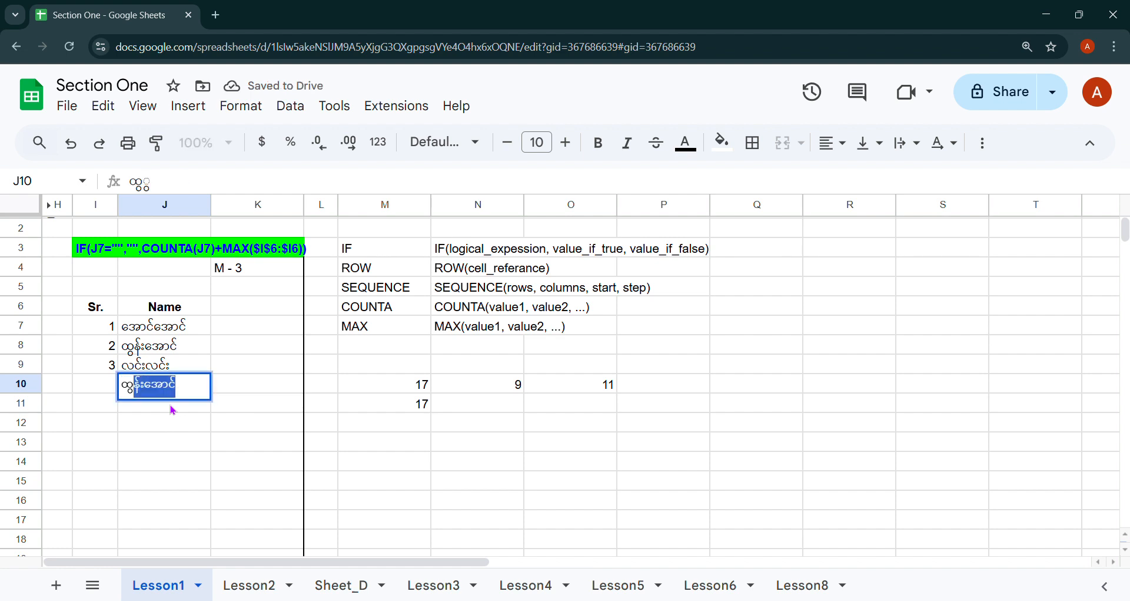
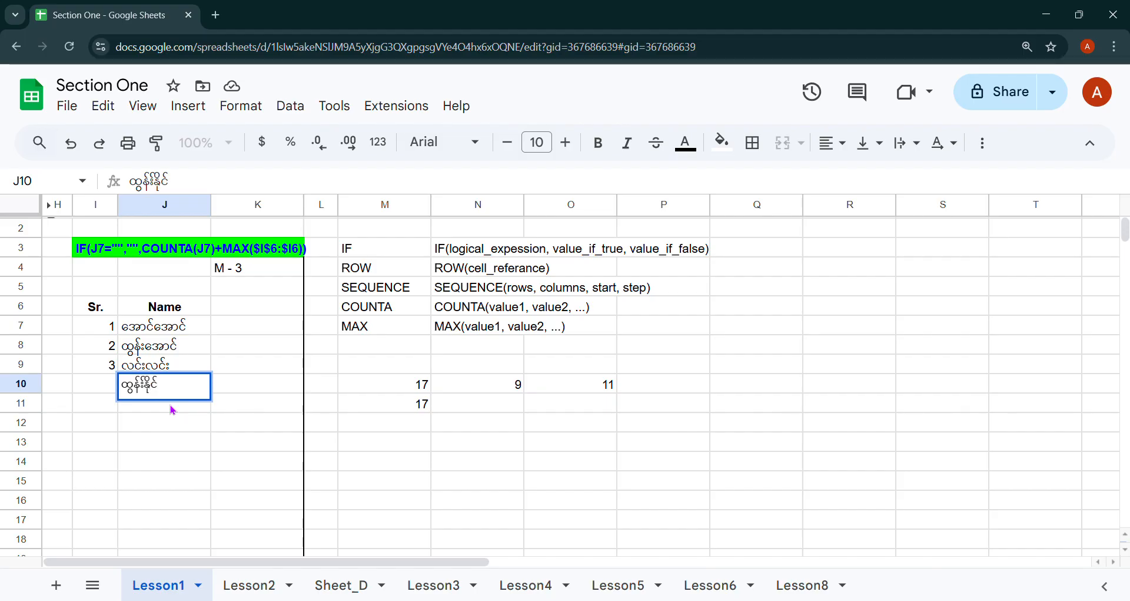
key(Return)
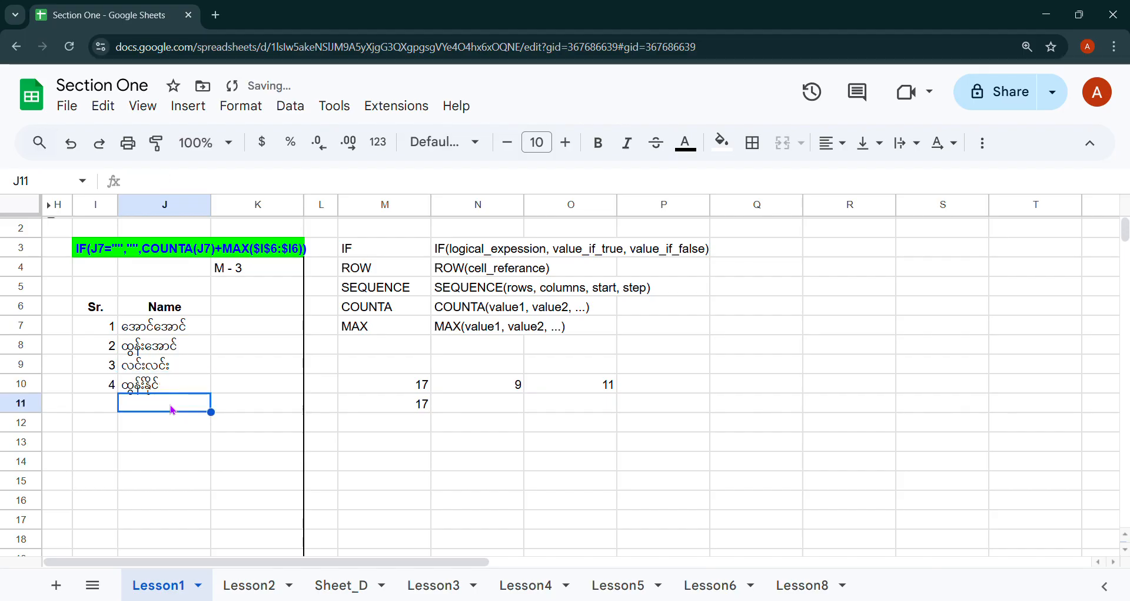
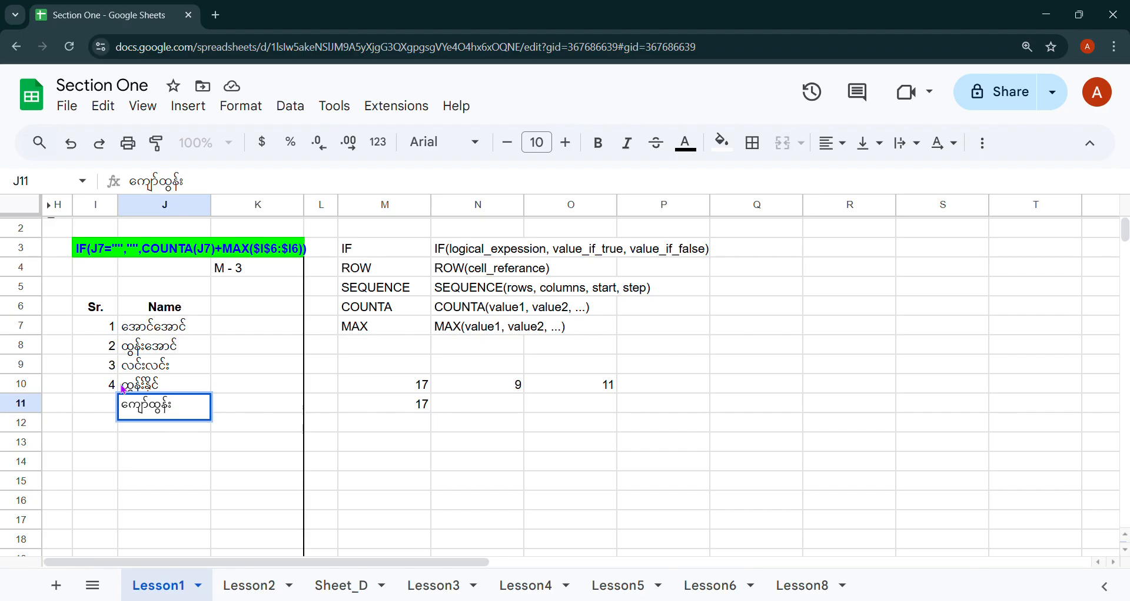
key(Return)
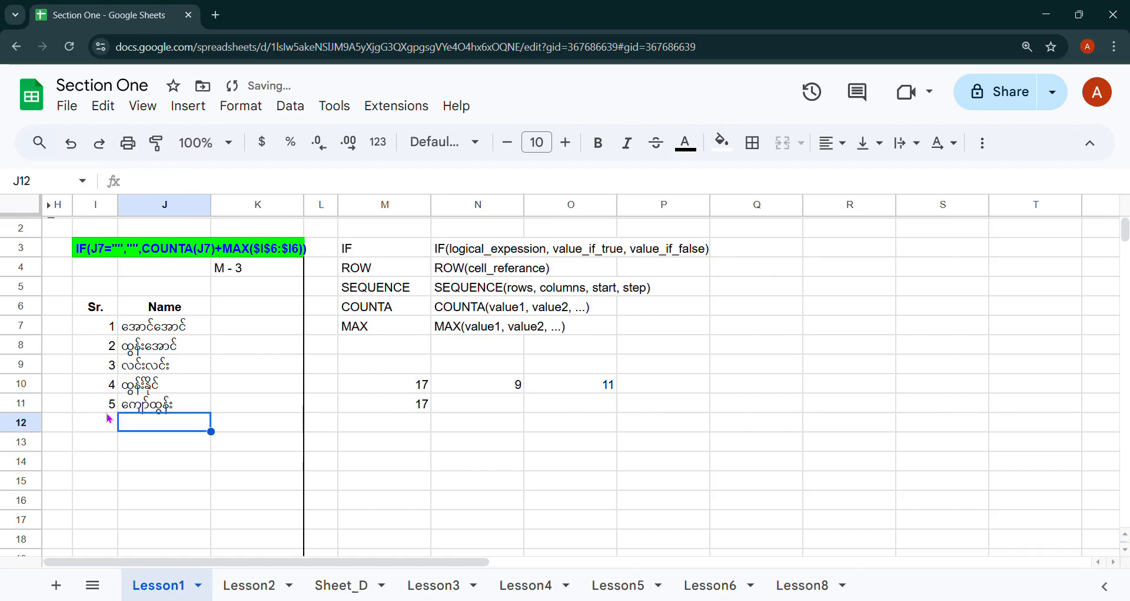
Enter a name in J13, leaving row 12 blank, so it's numbered 6, then select J12.
click(135, 446)
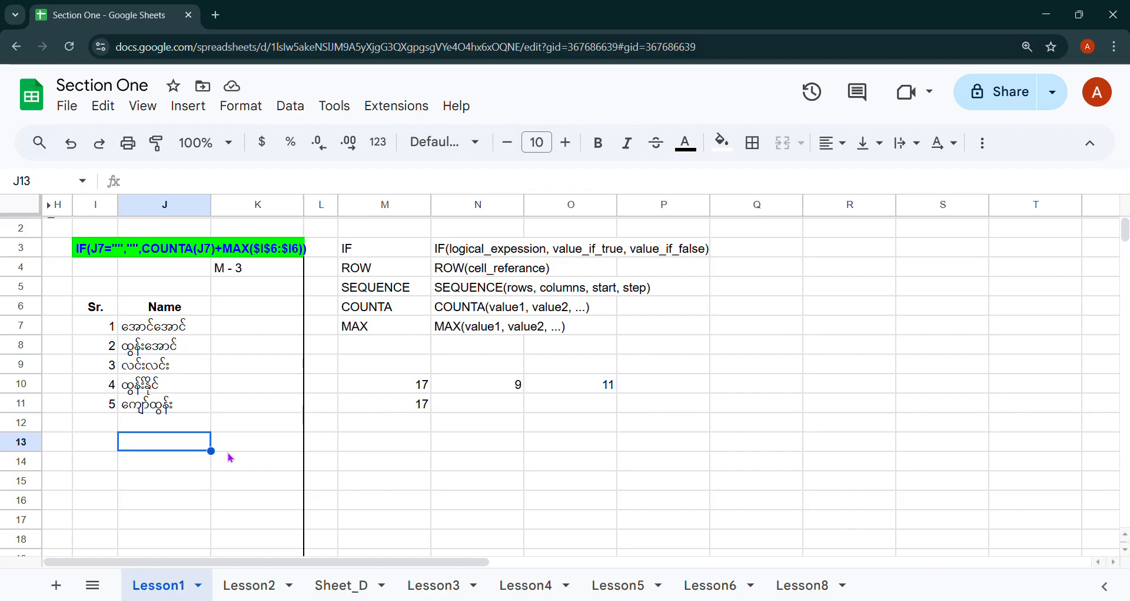
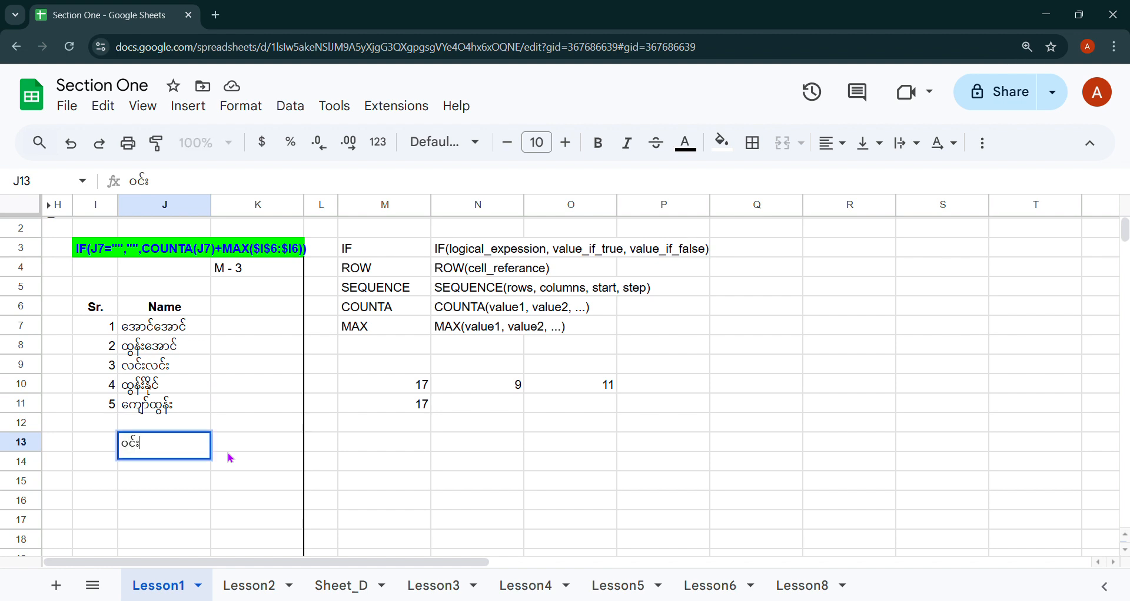
key(Return)
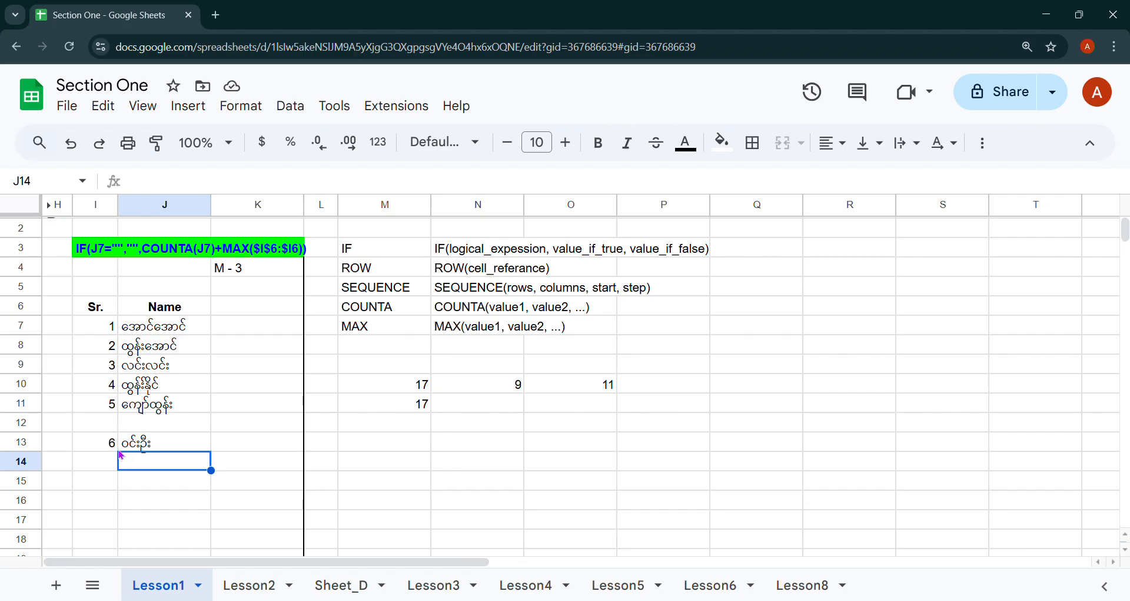
click(135, 423)
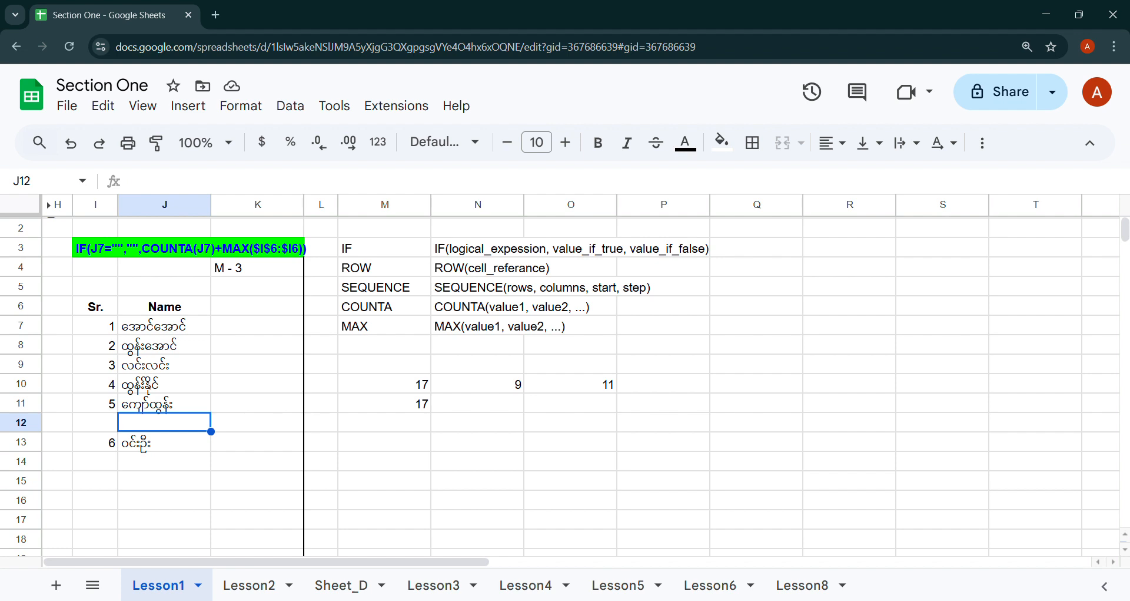
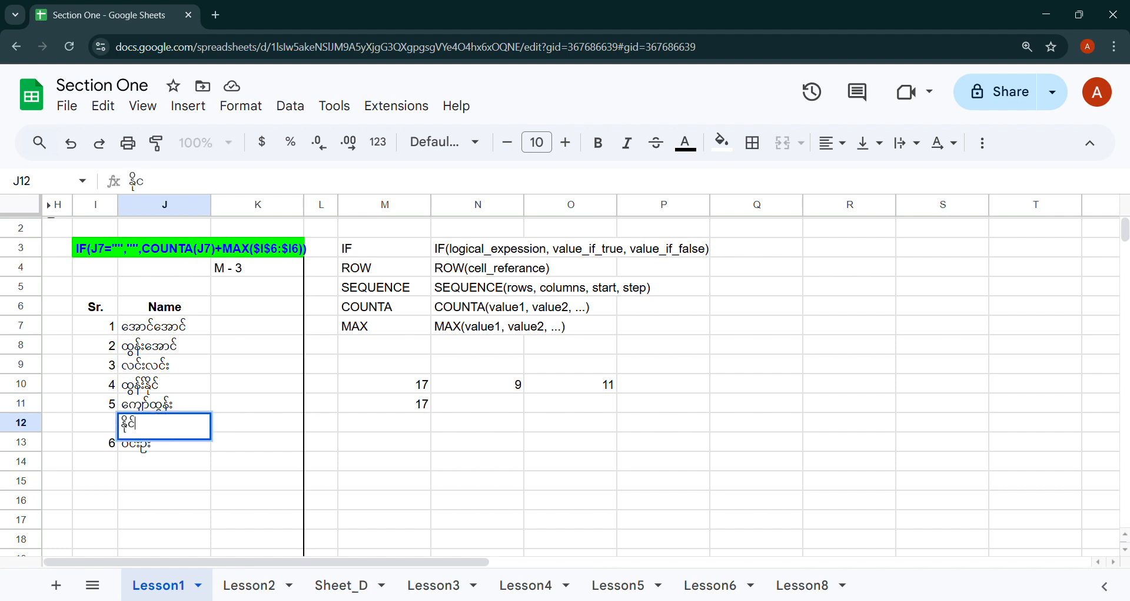
Add a name in J12 and clear the name from J11, letting the serials renumber.
key(Return)
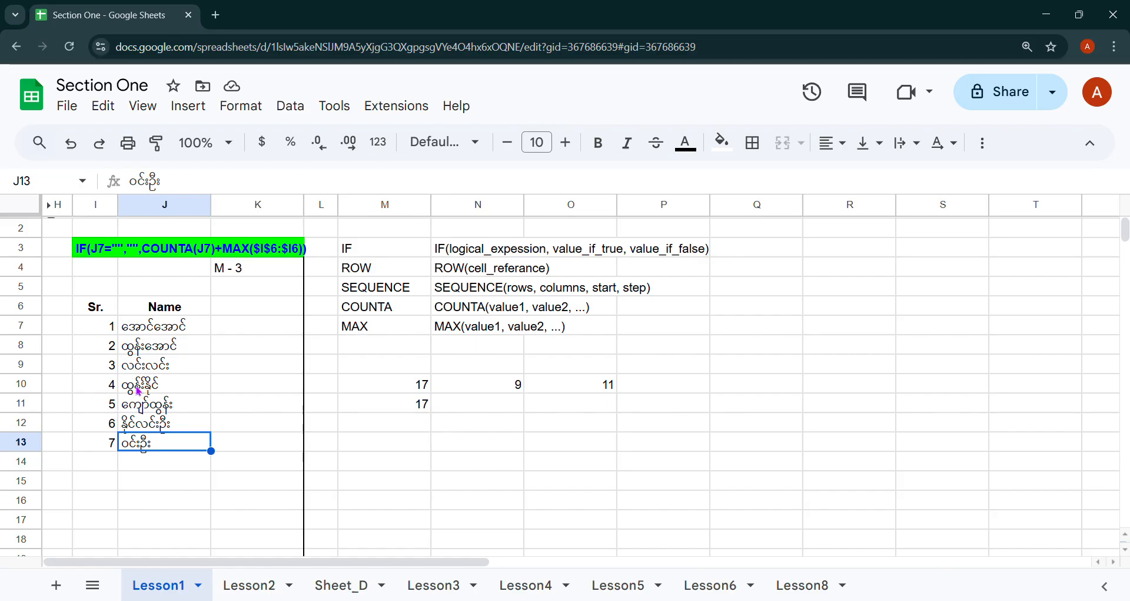
click(160, 406)
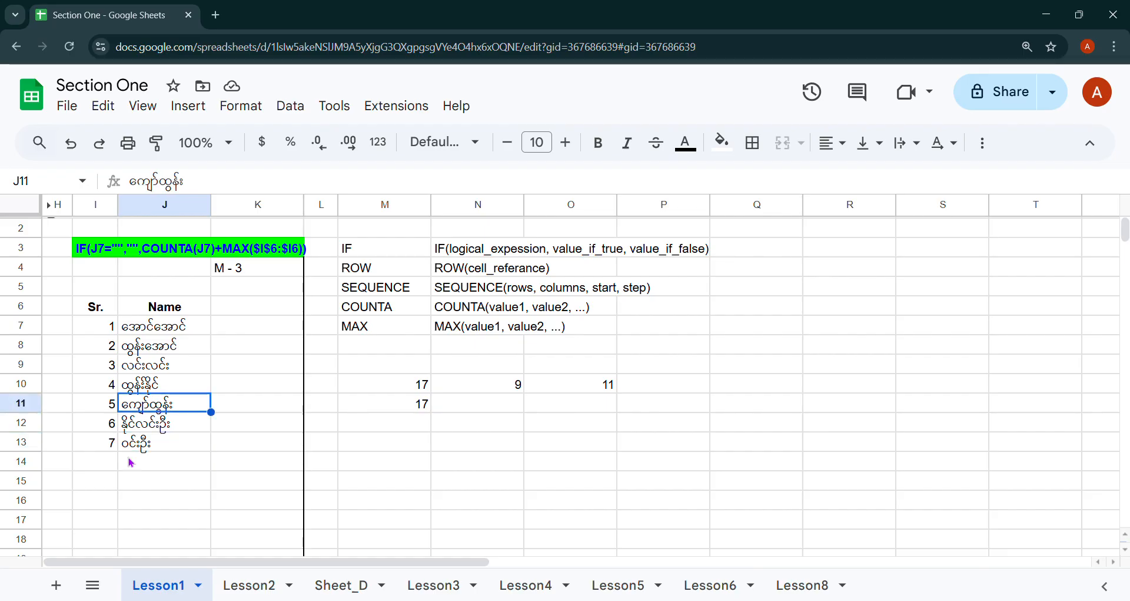
key(Delete)
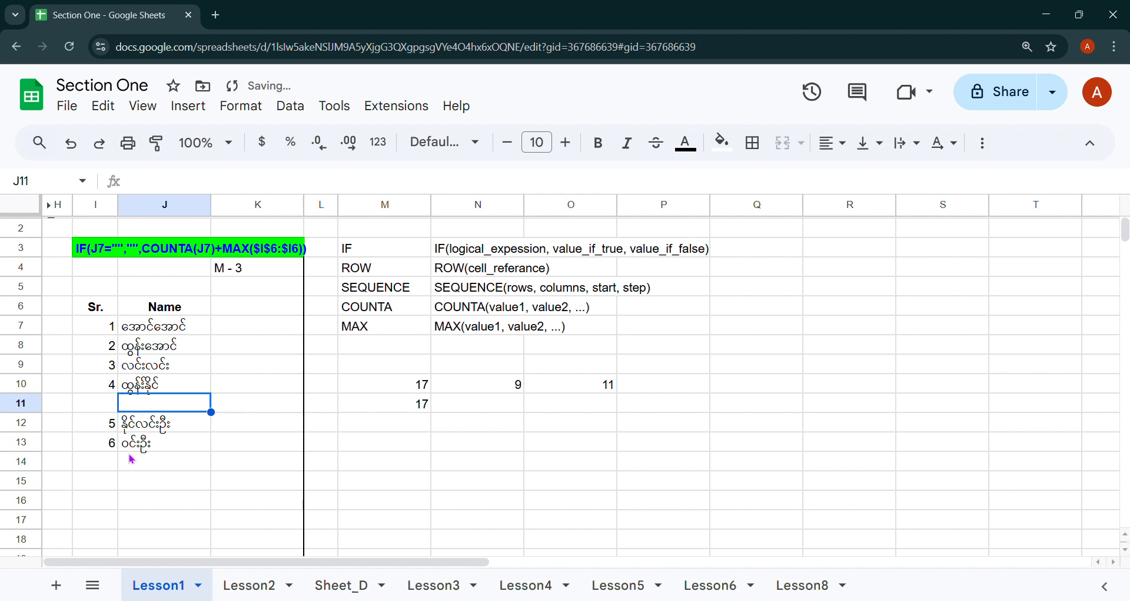